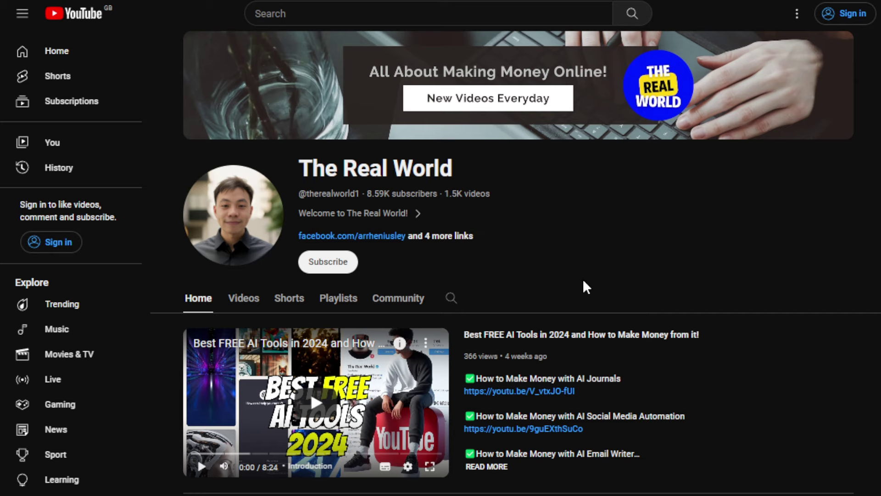
Browse the latest uploaded videos on The Real World YouTube channel
left_click(241, 299)
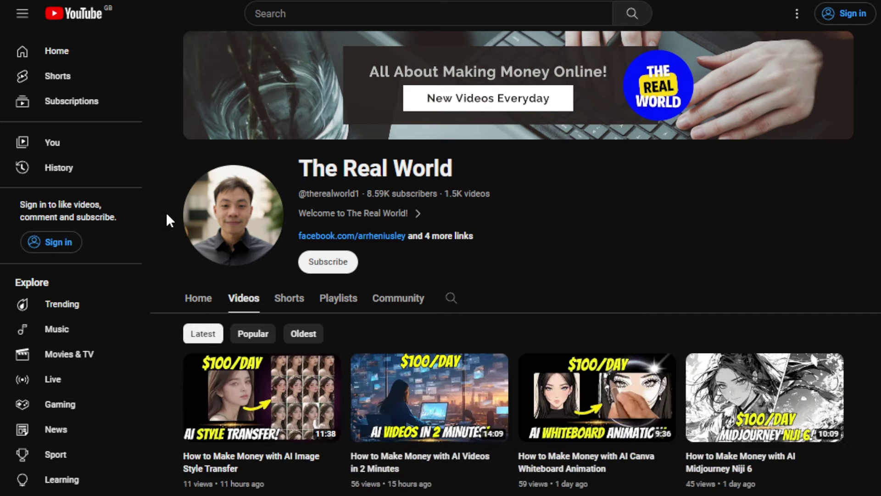
scroll(166, 215, "down", 3)
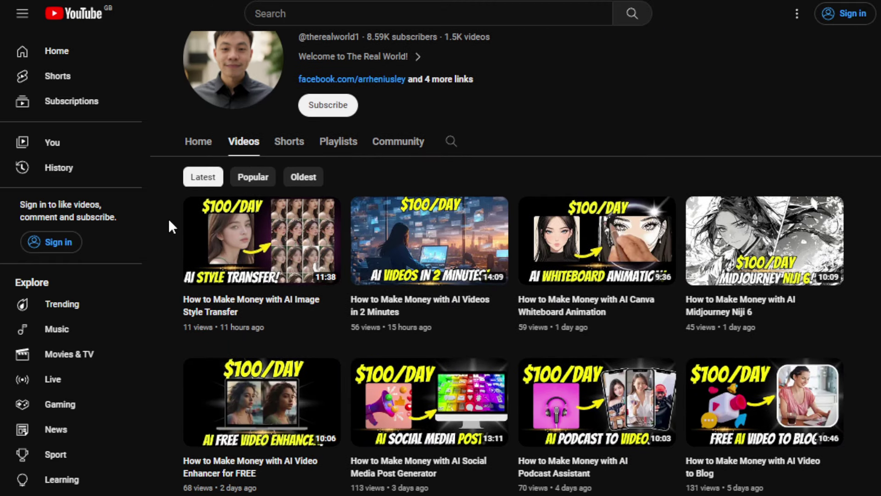
scroll(169, 221, "down", 2)
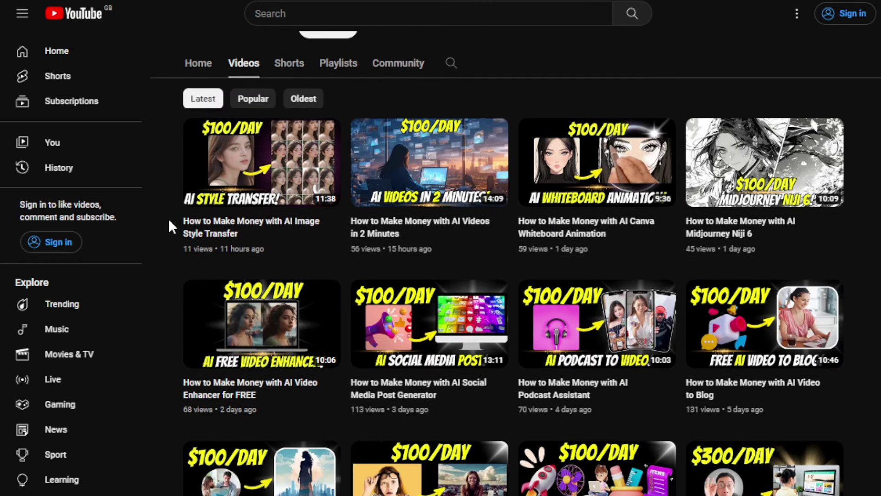
scroll(169, 222, "down", 2)
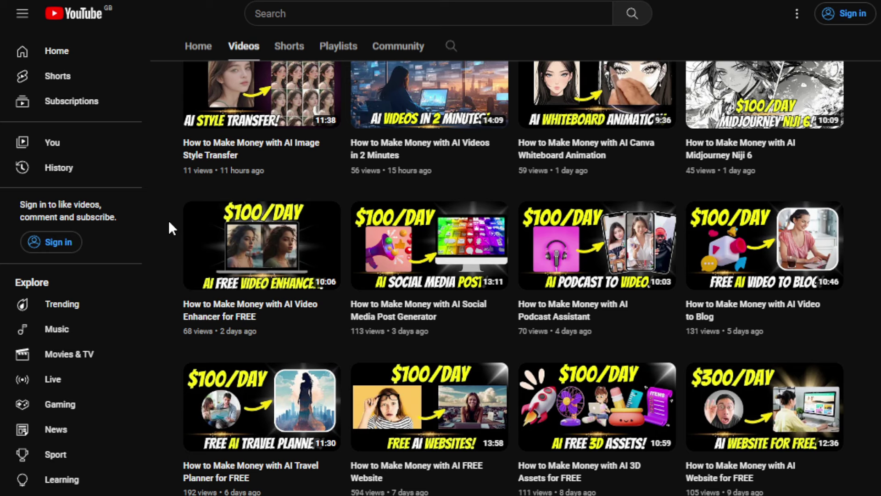
scroll(169, 222, "down", 2)
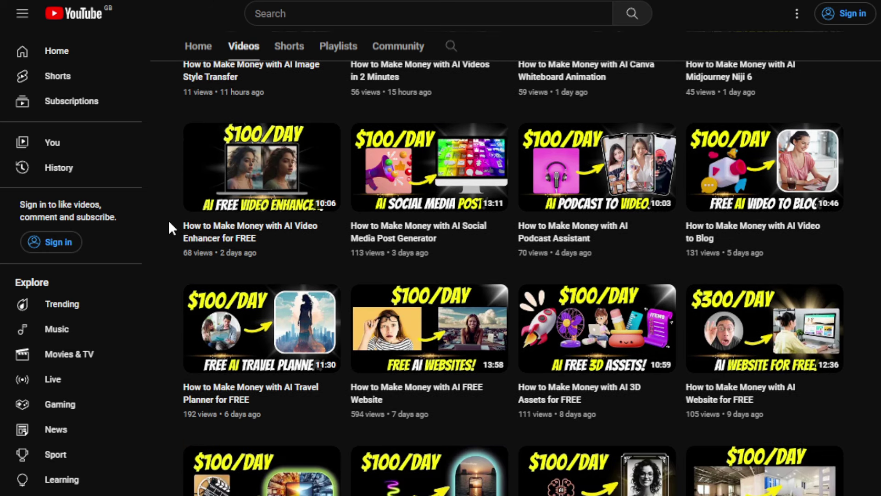
scroll(169, 219, "down", 4)
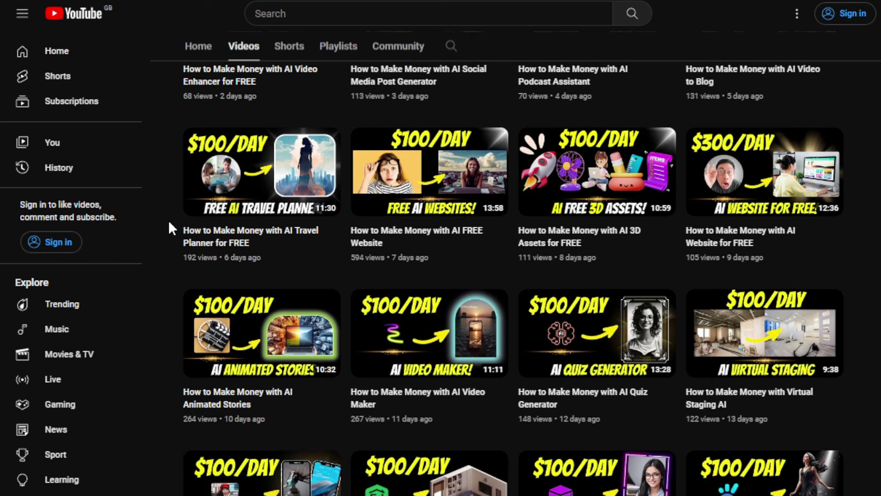
scroll(169, 223, "down", 2)
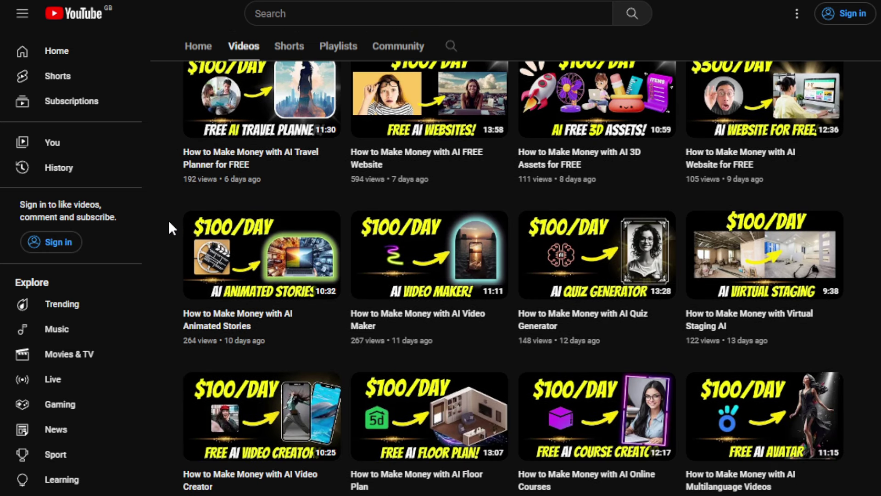
scroll(169, 223, "down", 2)
scroll(169, 222, "down", 2)
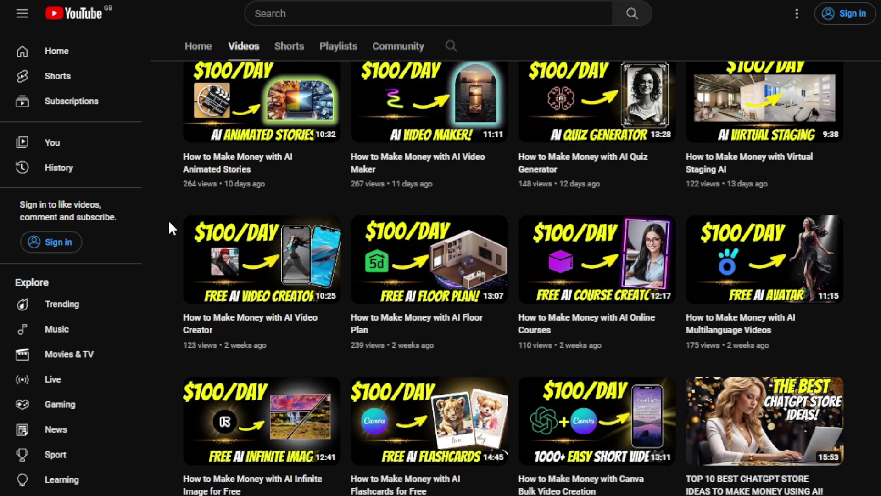
scroll(169, 225, "down", 4)
scroll(169, 224, "down", 2)
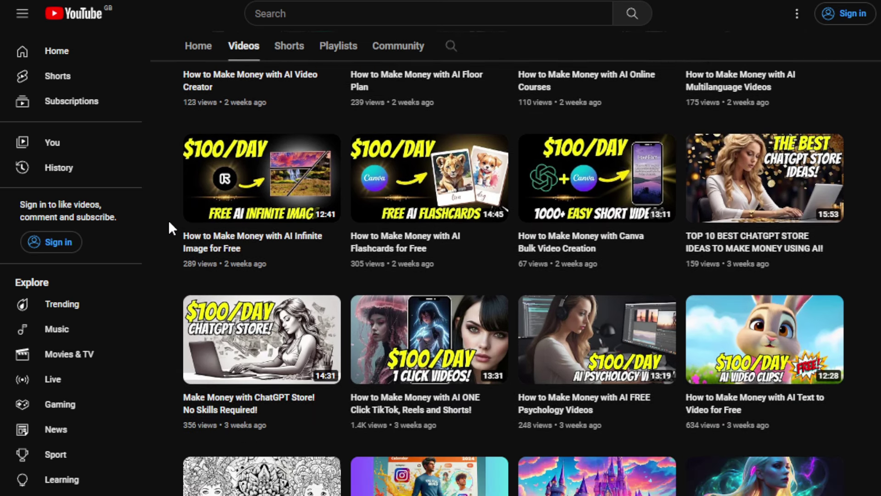
scroll(169, 219, "down", 4)
scroll(169, 219, "down", 2)
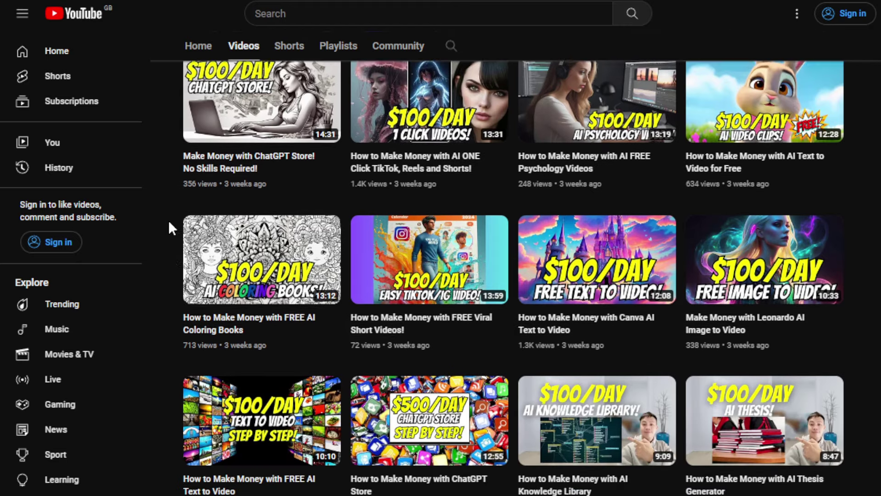
scroll(169, 219, "down", 2)
scroll(169, 219, "down", 9)
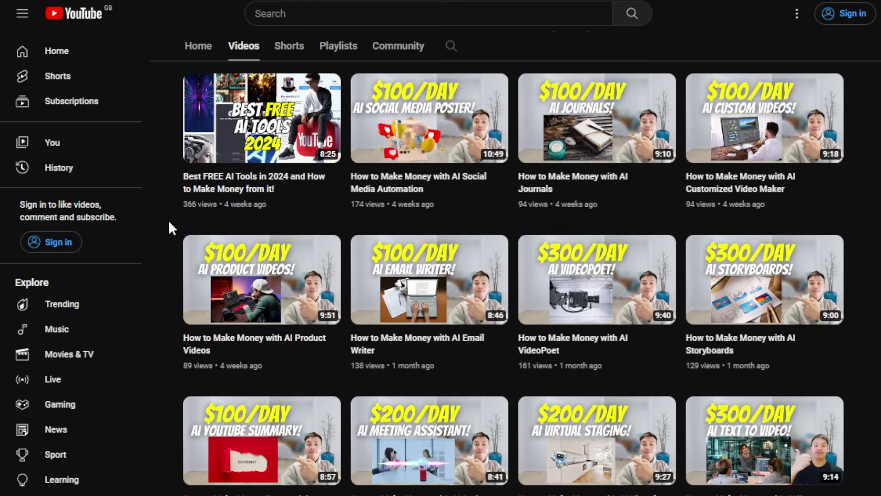
scroll(168, 222, "down", 2)
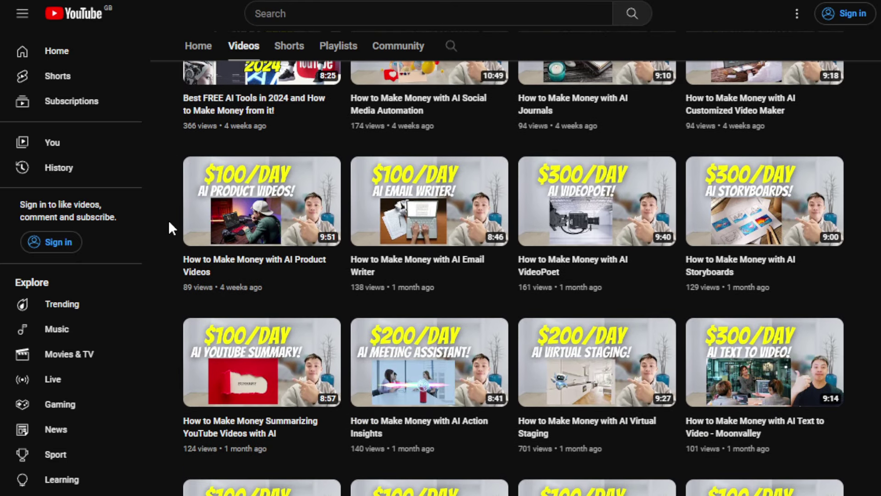
left_click(199, 45)
left_click(206, 475)
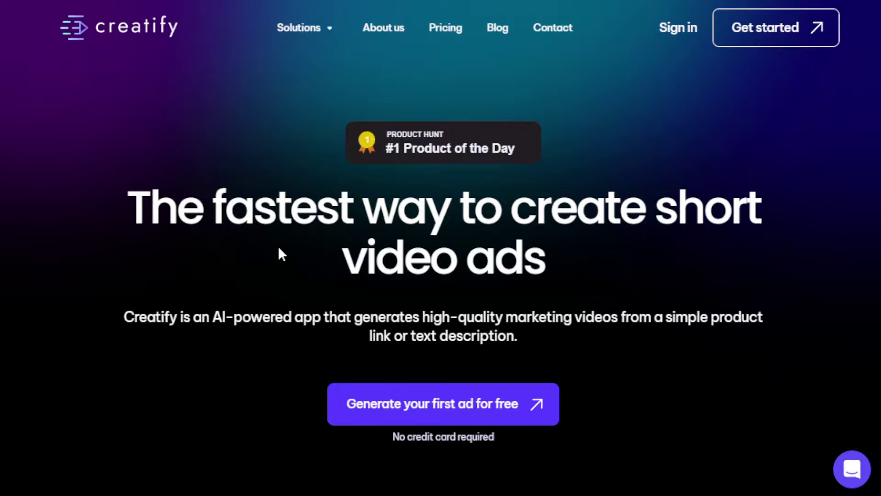
Switch to the Creatify website and read through its landing page, from the sample ads to the customer stories
scroll(278, 247, "down", 5)
scroll(190, 164, "down", 7)
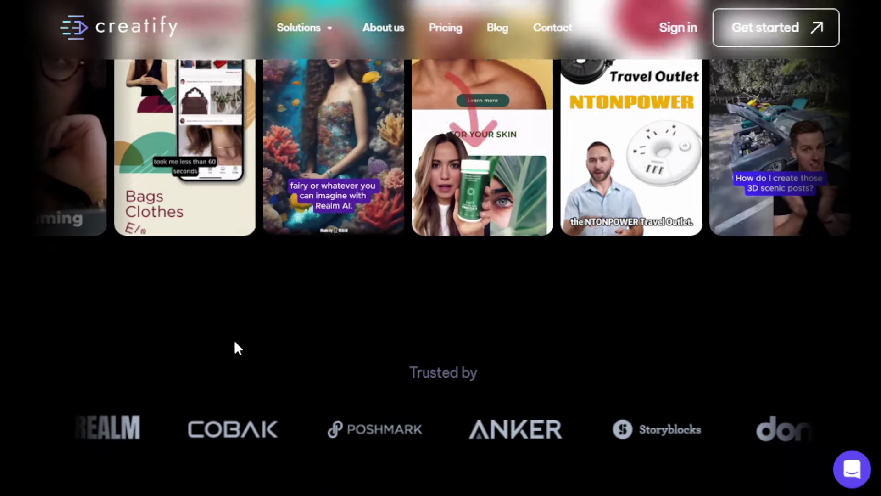
scroll(222, 298, "down", 5)
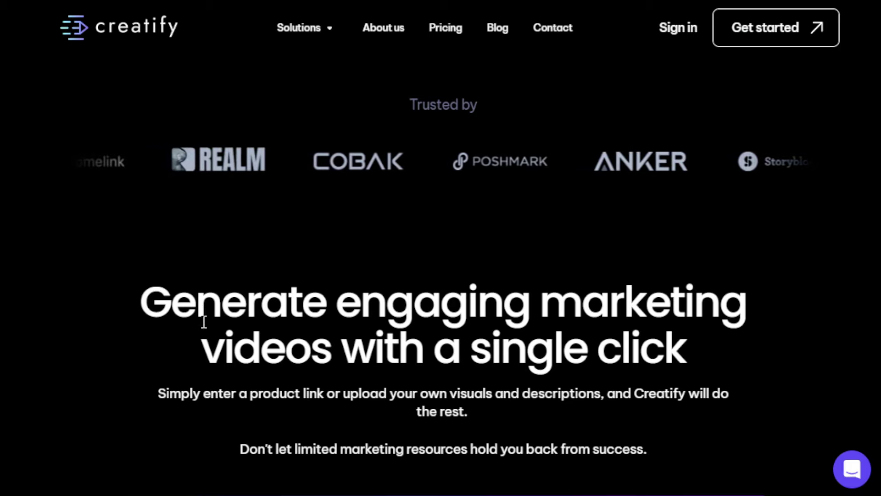
scroll(204, 319, "down", 2)
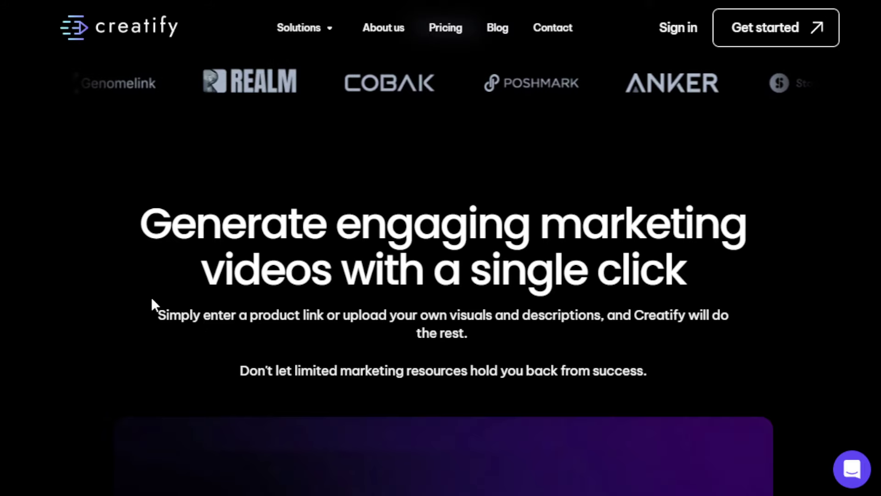
scroll(151, 305, "down", 3)
scroll(155, 305, "down", 3)
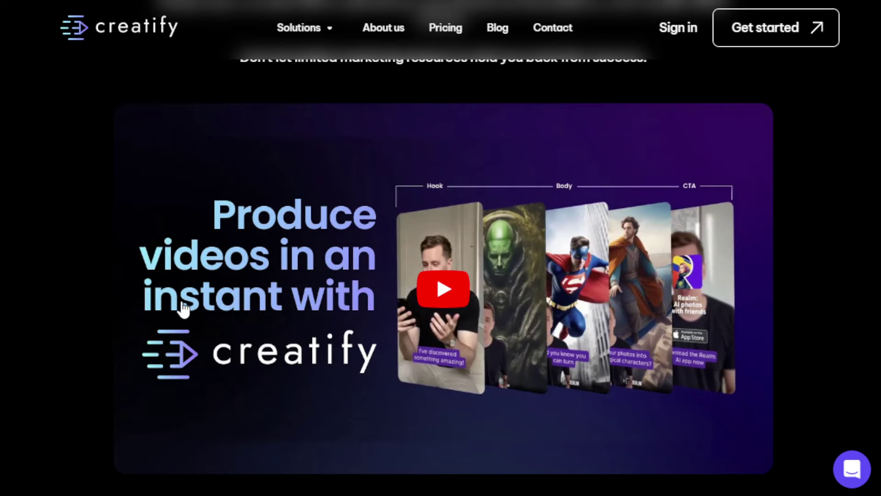
scroll(183, 305, "down", 2)
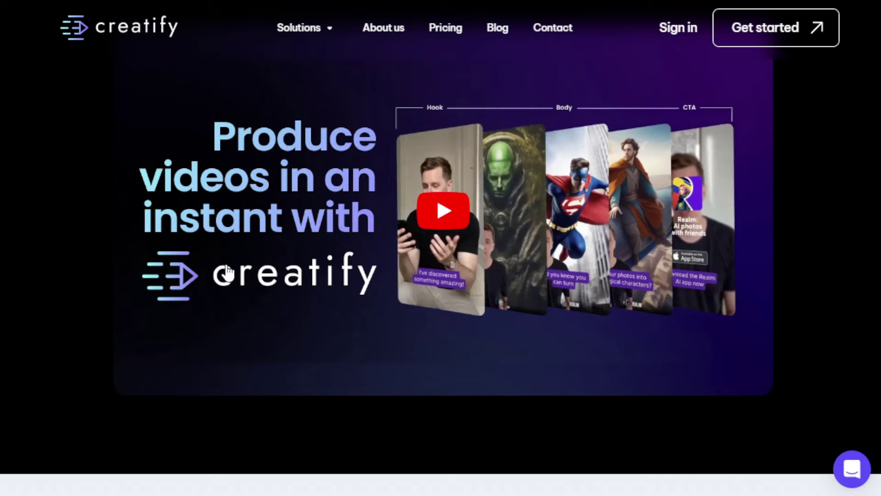
scroll(228, 273, "down", 15)
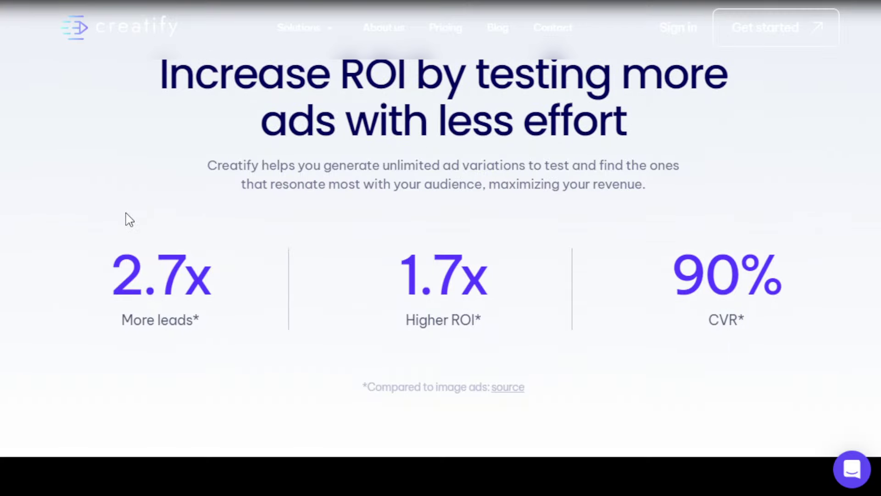
scroll(131, 216, "down", 15)
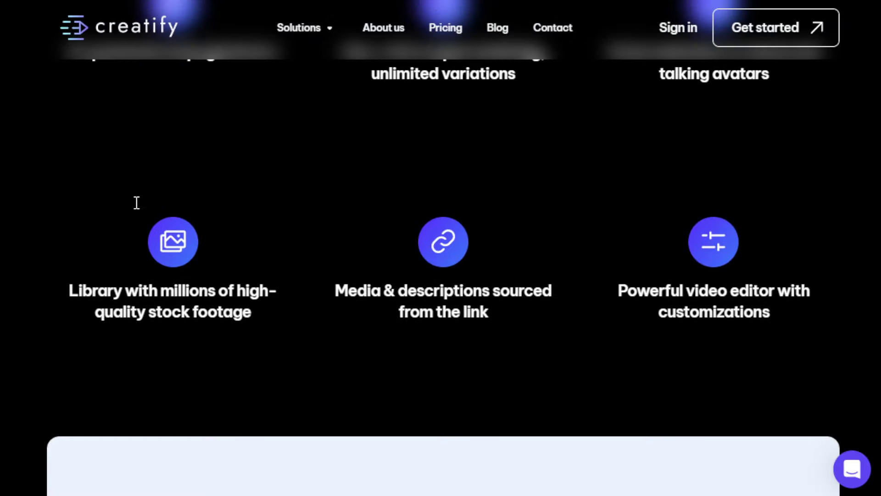
scroll(137, 203, "down", 3)
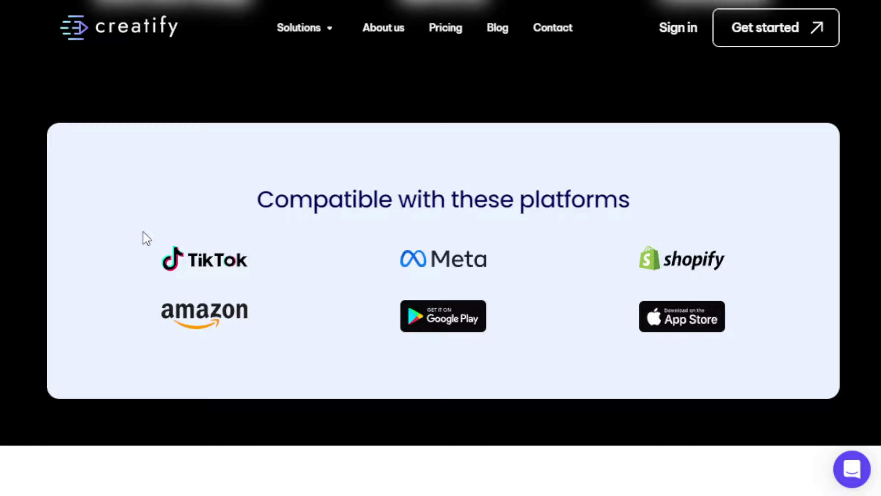
scroll(179, 201, "down", 10)
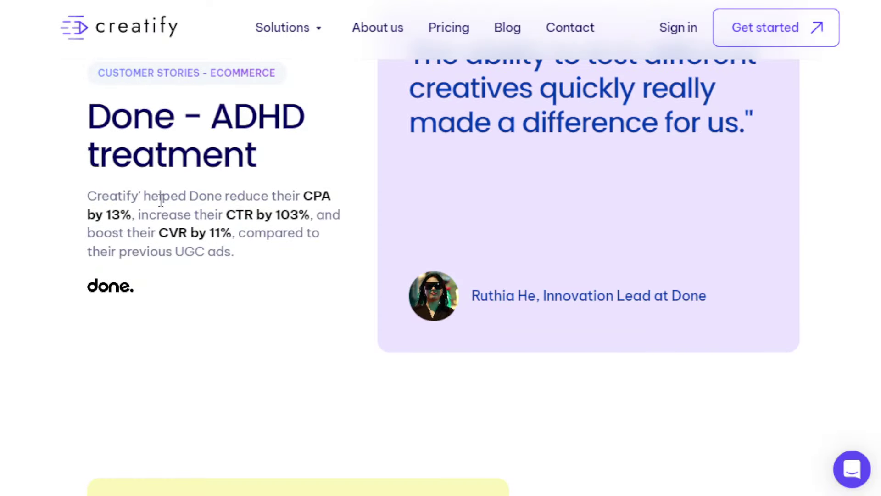
scroll(177, 206, "down", 5)
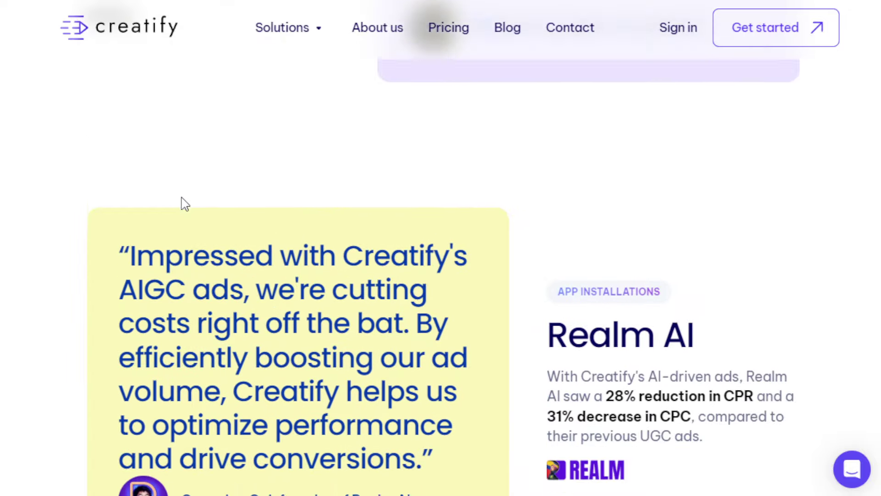
scroll(182, 202, "down", 2)
scroll(208, 251, "up", 2)
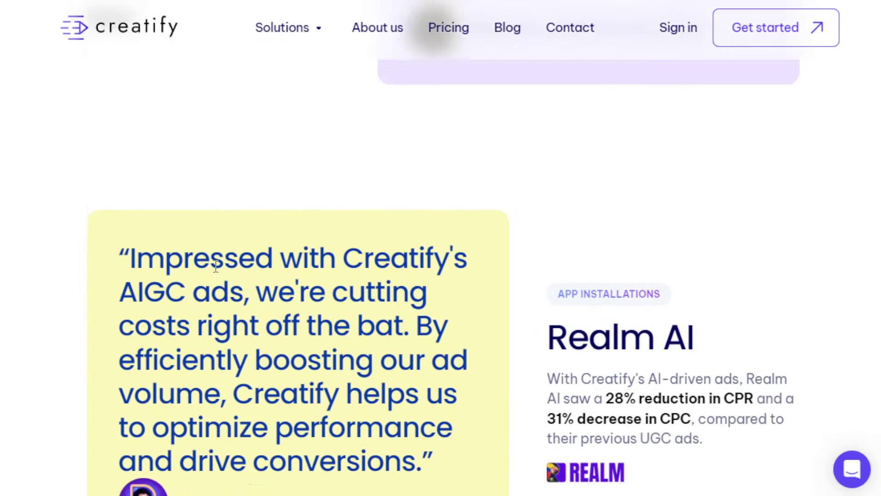
Review the landing page's feature overview covering script generation, rendering, avatars, stock footage and video editing
scroll(215, 266, "up", 15)
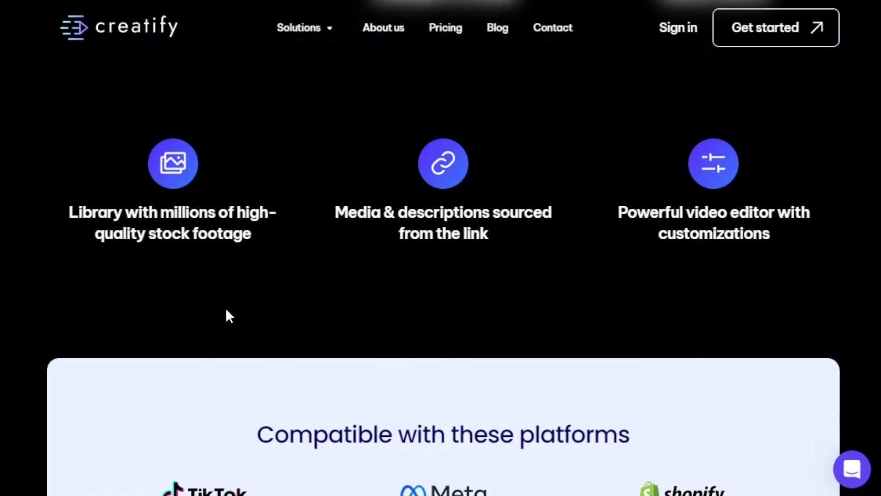
scroll(228, 317, "up", 7)
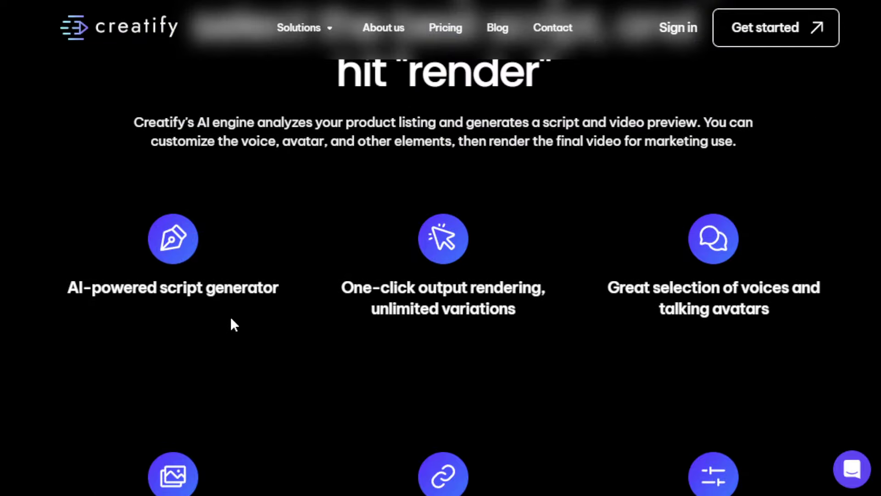
scroll(242, 270, "down", 2)
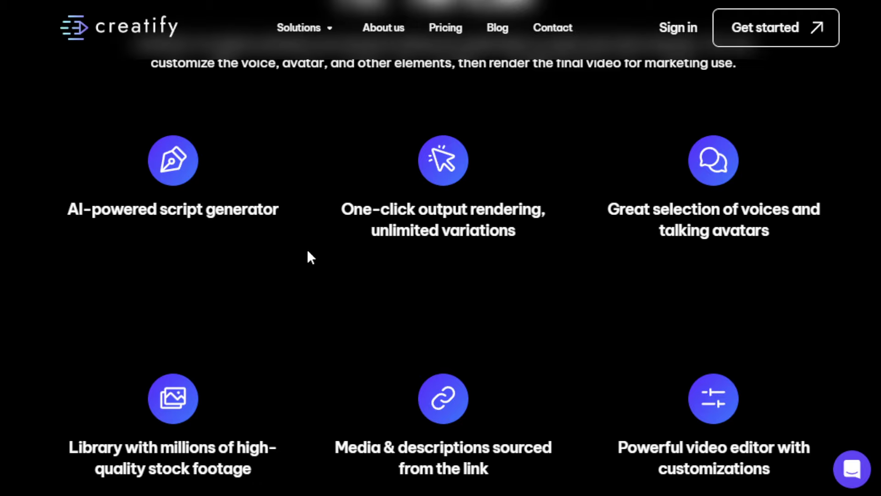
scroll(406, 274, "down", 2)
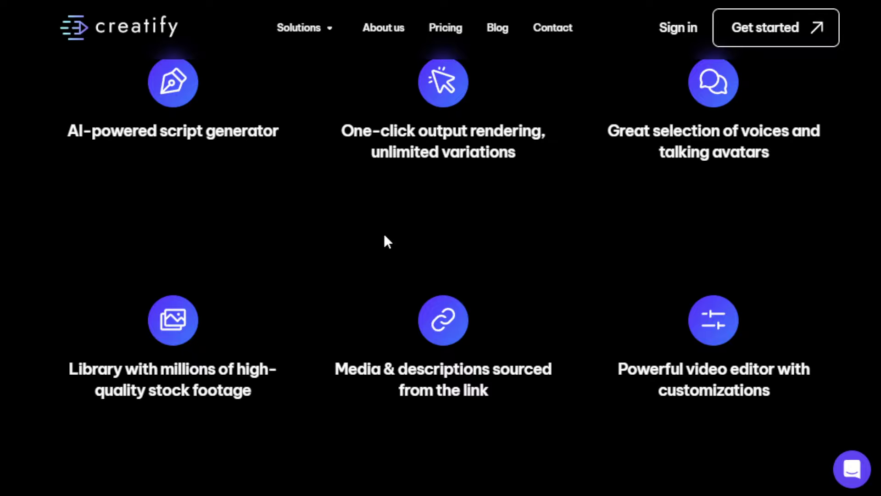
scroll(384, 233, "up", 20)
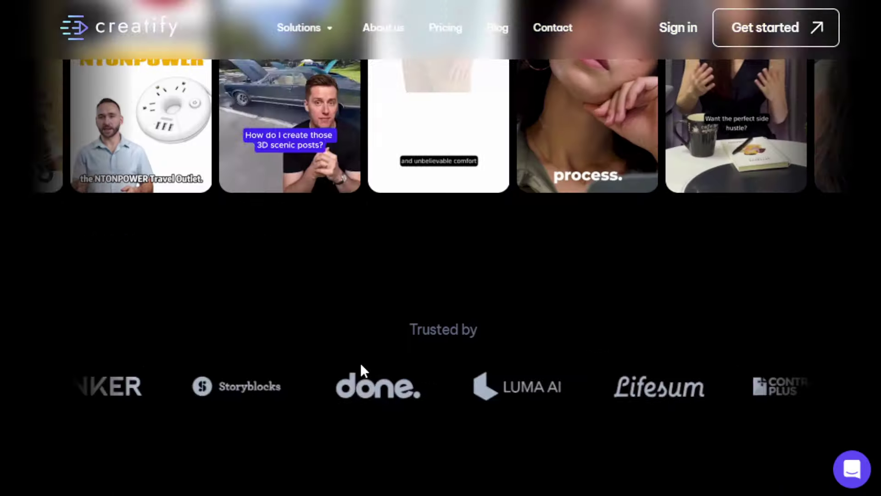
scroll(368, 362, "up", 6)
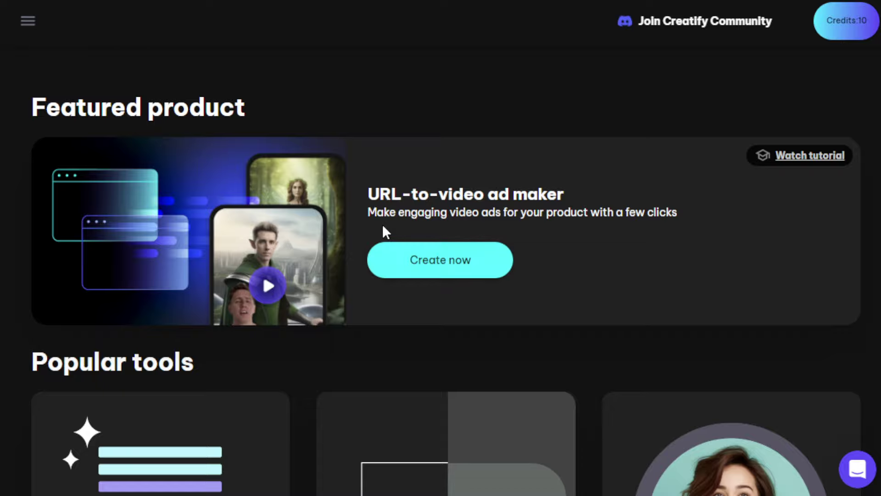
Look over the popular tools in the Creatify dashboard and start a project with the URL-to-video ad maker
scroll(382, 224, "down", 10)
scroll(537, 369, "up", 10)
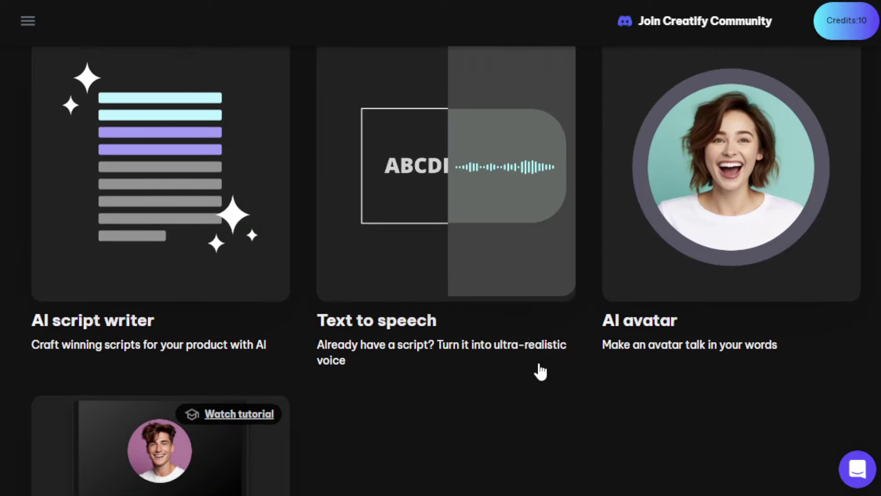
scroll(489, 406, "down", 7)
scroll(489, 406, "up", 7)
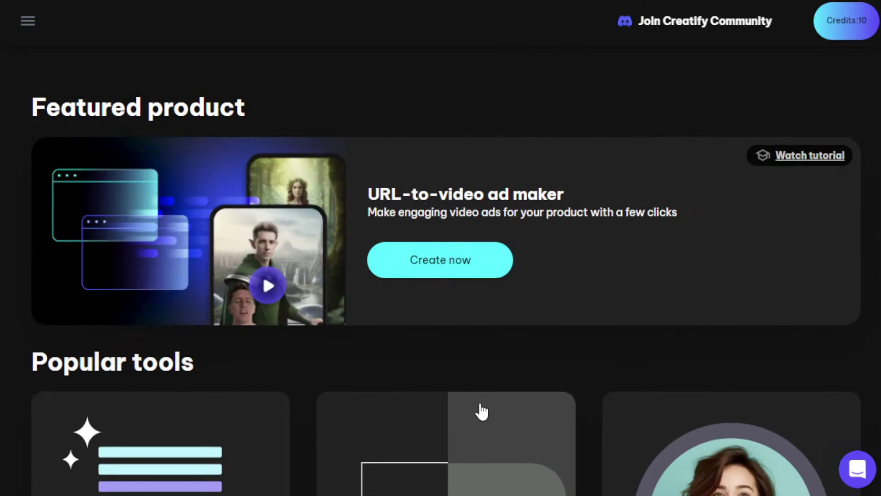
left_click(441, 270)
Choose manual upload instead of a product URL and add seven sneaker images as the product assets
scroll(411, 193, "down", 1)
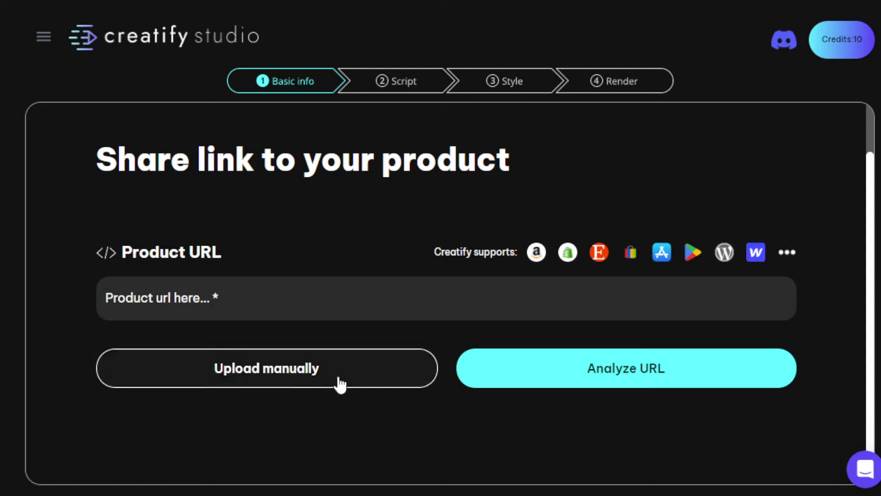
left_click(273, 374)
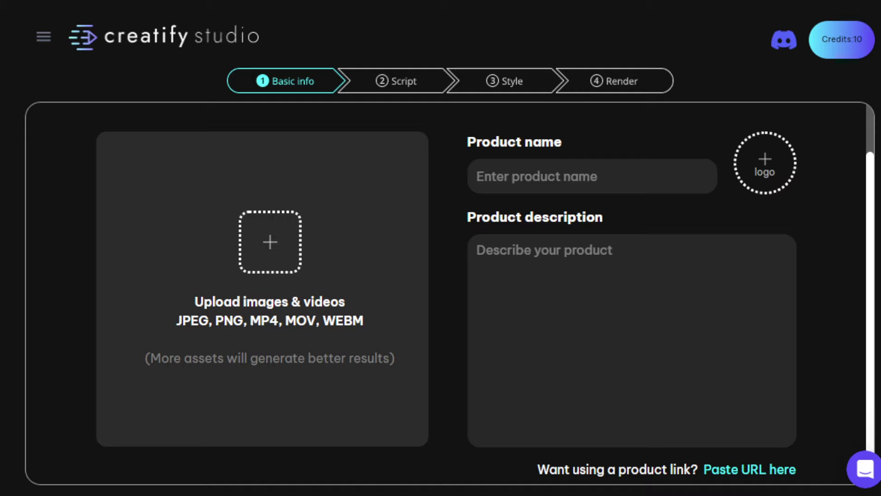
left_click(240, 84)
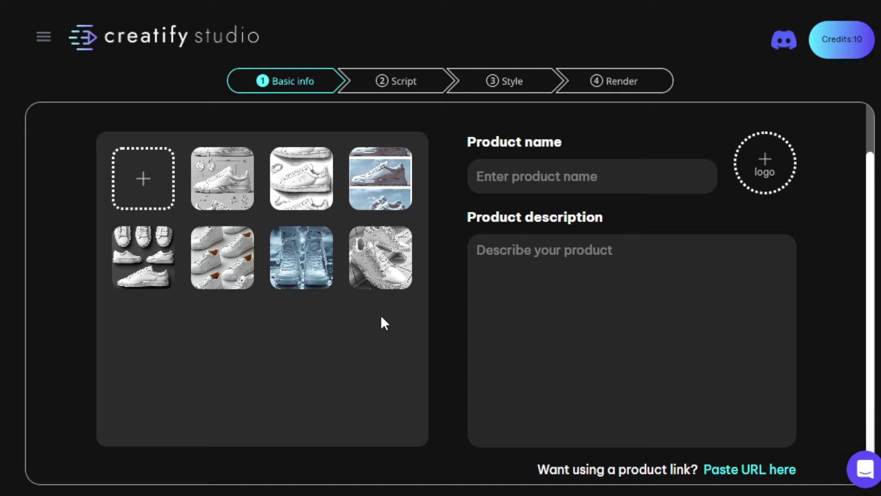
Name the product "Shoes", describe it as "A pair of shoes", and continue to the video settings
left_click(526, 173)
mouse_move(312, 268)
type("Shoes")
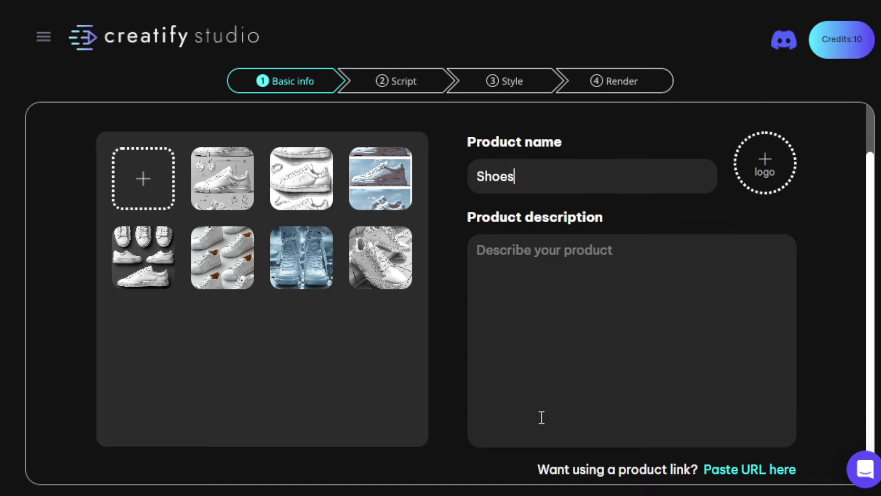
left_click(624, 358)
type("A pair")
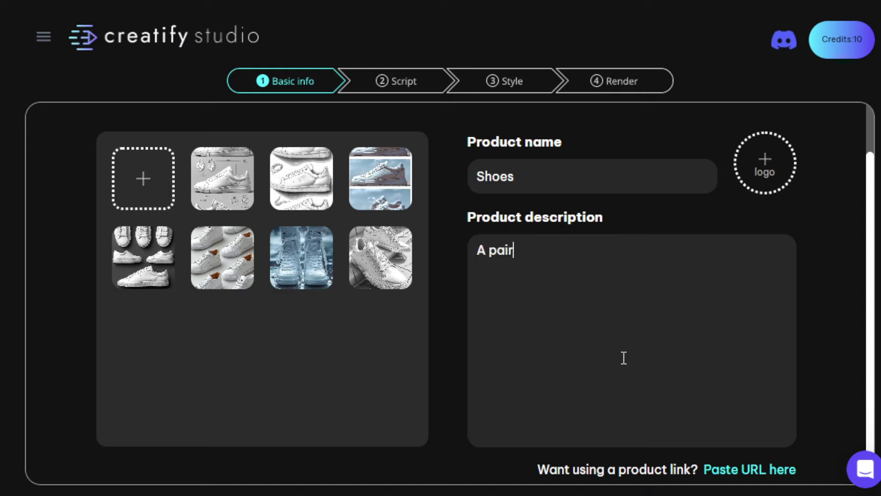
type(" of shoes")
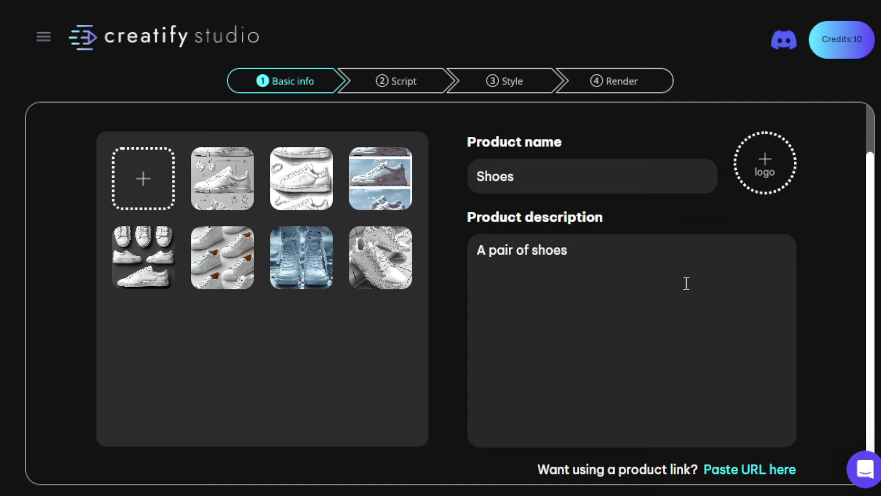
scroll(690, 261, "up", 1)
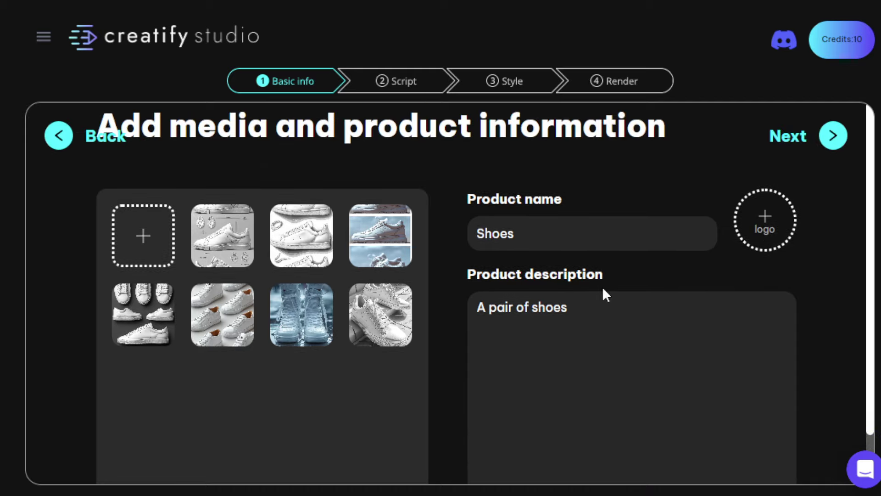
left_click(774, 146)
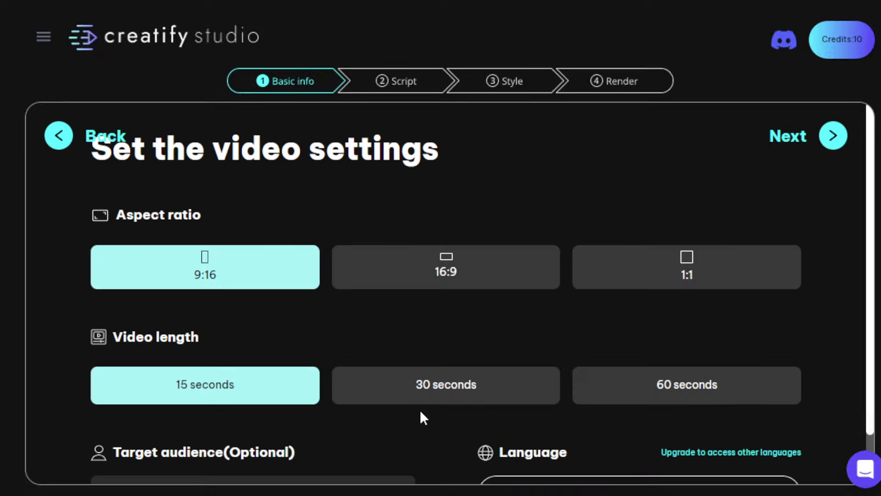
Keep the 9:16 aspect ratio, 15-second length and English language, leave the target audience blank, and proceed to the scripts
scroll(438, 179, "down", 1)
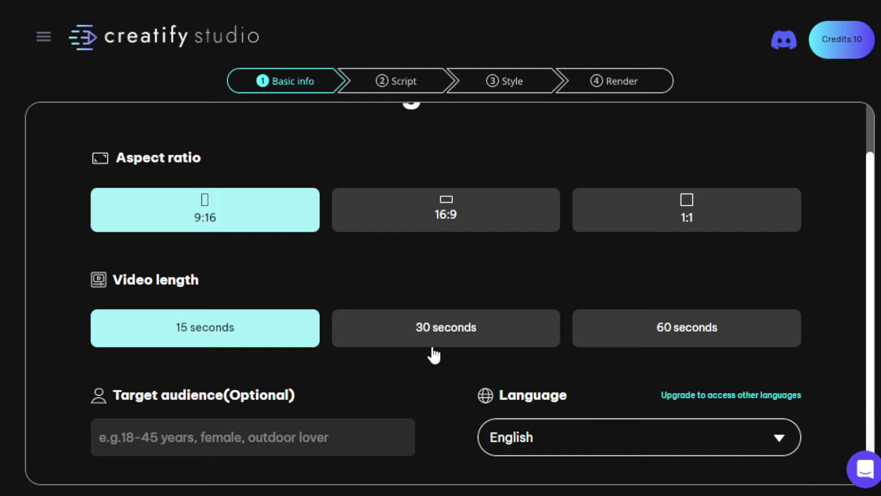
left_click(266, 443)
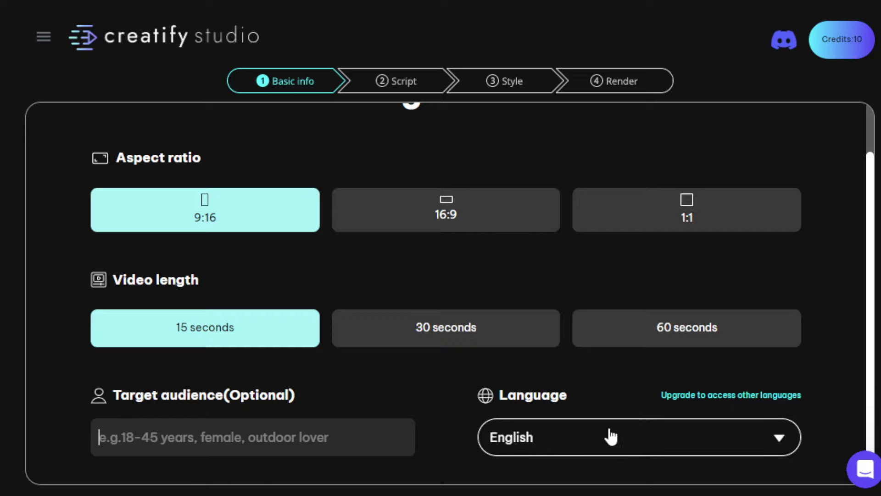
scroll(482, 363, "up", 2)
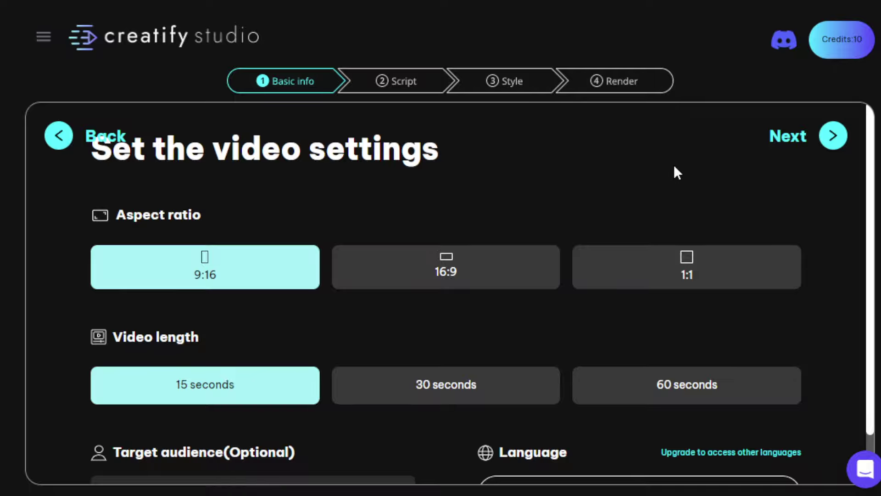
left_click(796, 141)
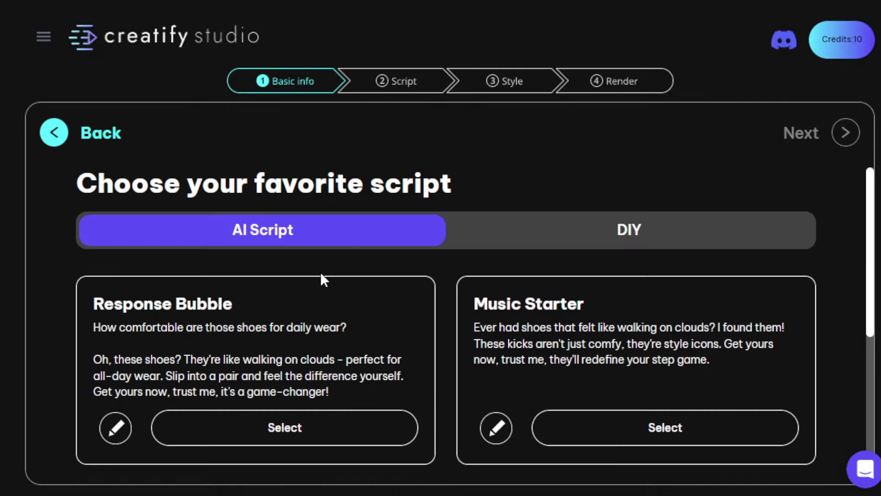
Read through the suggested AI scripts: Response Bubble, Music Starter, Don't Worry and 3 Reasons Why
scroll(443, 278, "down", 2)
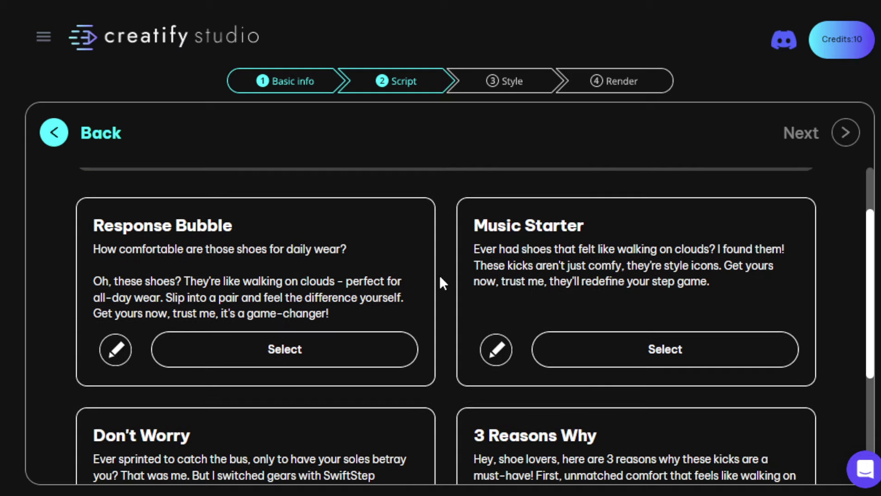
scroll(449, 271, "up", 2)
scroll(449, 274, "down", 2)
scroll(449, 271, "down", 1)
scroll(519, 229, "down", 1)
scroll(587, 255, "up", 1)
scroll(445, 235, "down", 3)
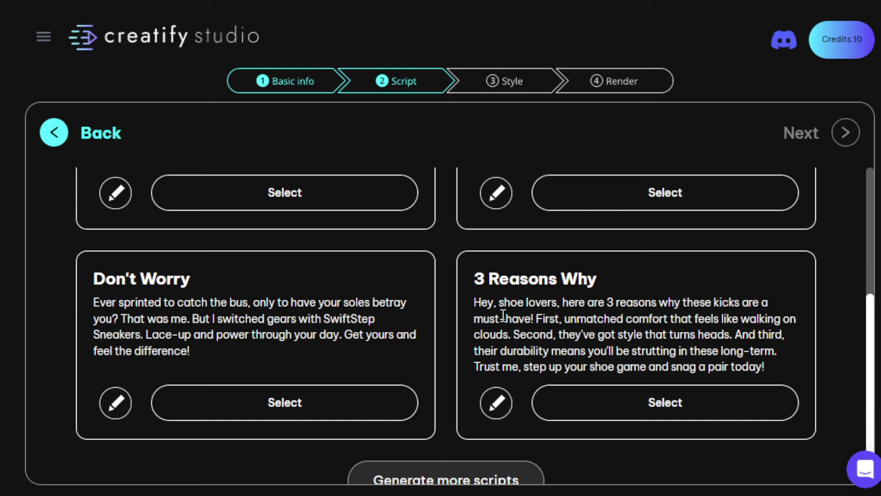
scroll(446, 257, "up", 2)
scroll(448, 268, "up", 2)
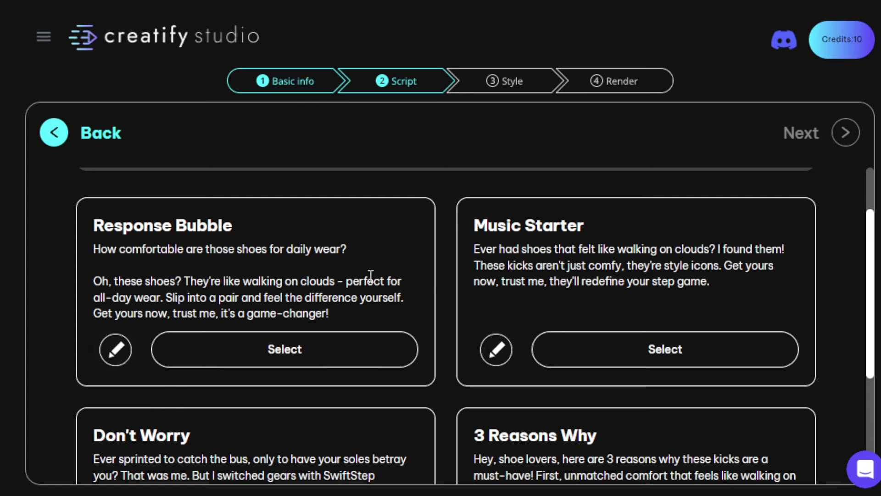
Select the Response Bubble script after reading its wording and continue to the visual styles
left_click_drag(94, 249, 355, 252)
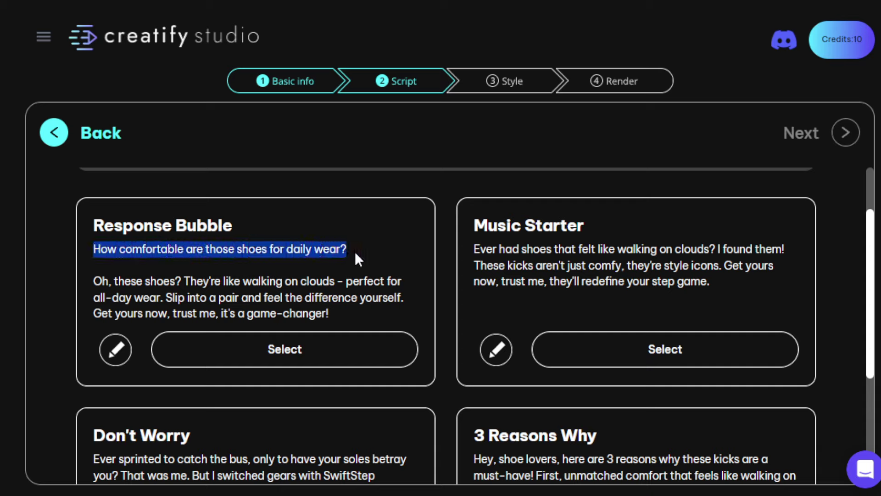
left_click_drag(116, 281, 329, 304)
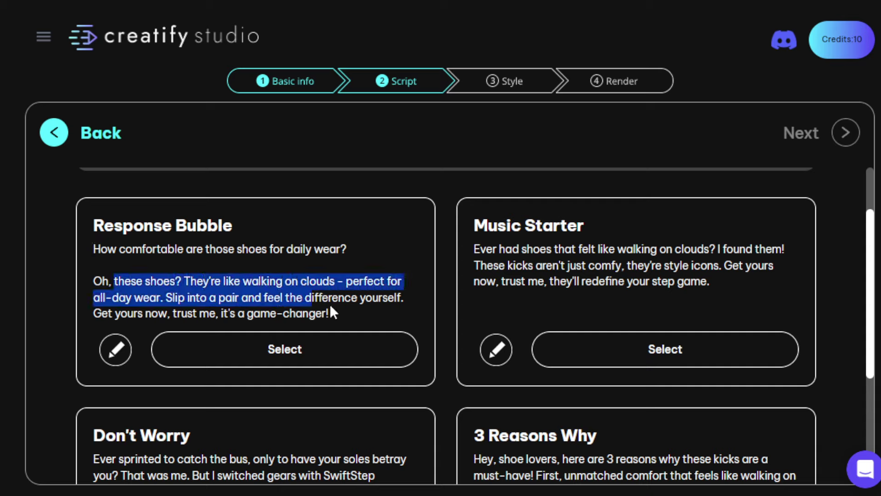
left_click(330, 303)
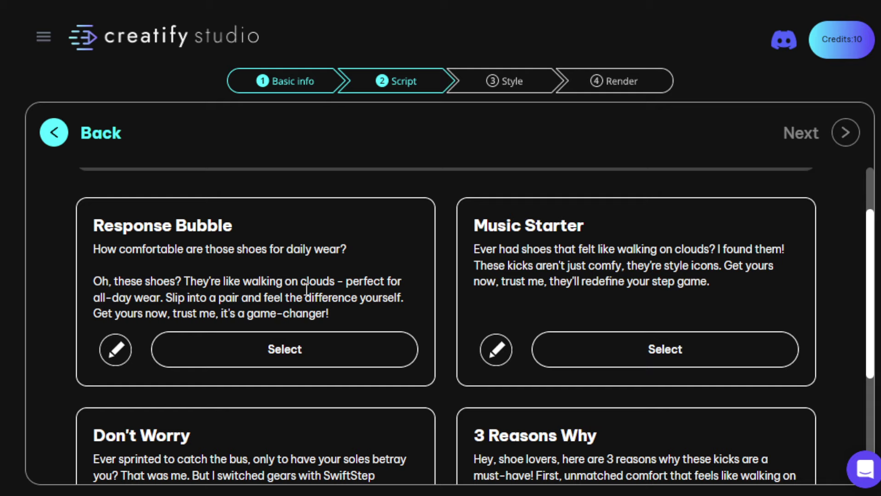
left_click(313, 360)
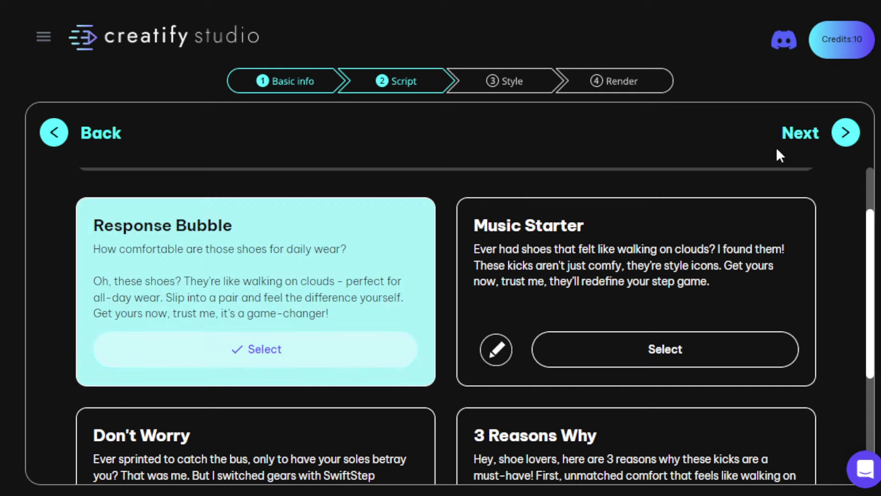
left_click(800, 137)
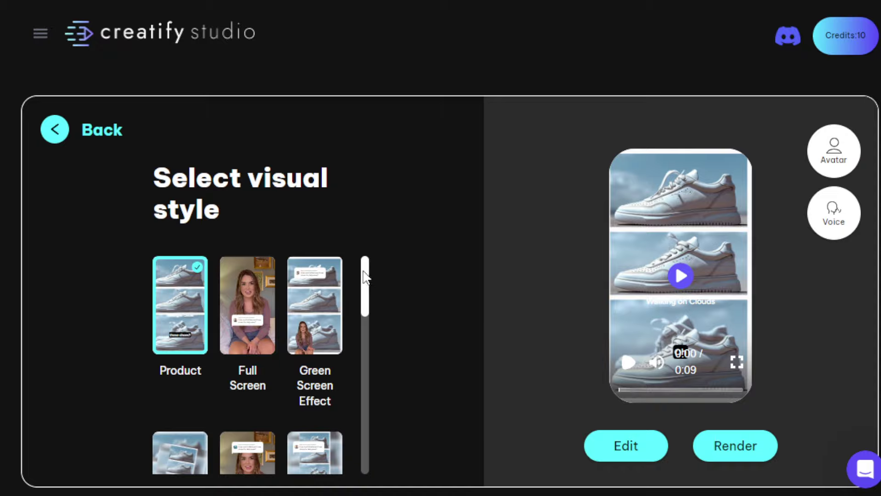
Preview the Full Screen, Green Screen Effect and other visual styles, ending on the Product style
mouse_move(365, 278)
left_mouse_down()
mouse_move(371, 435)
mouse_move(372, 271)
left_mouse_up()
left_click(271, 314)
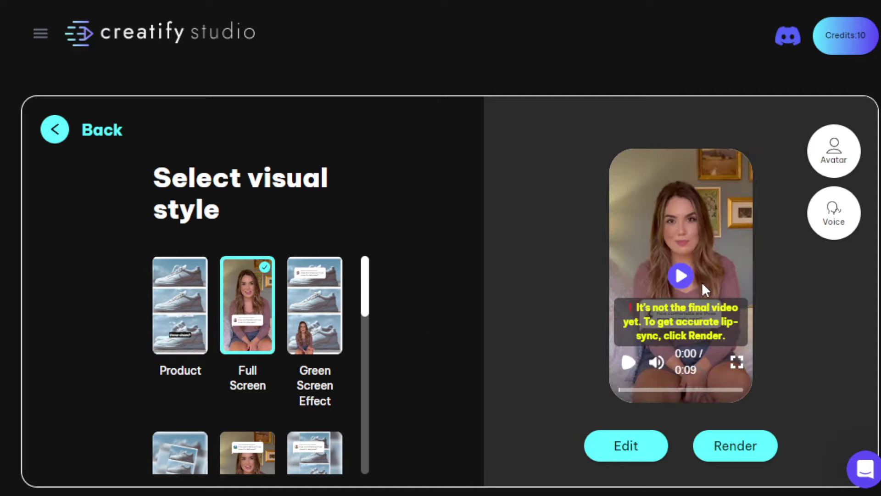
left_click(327, 328)
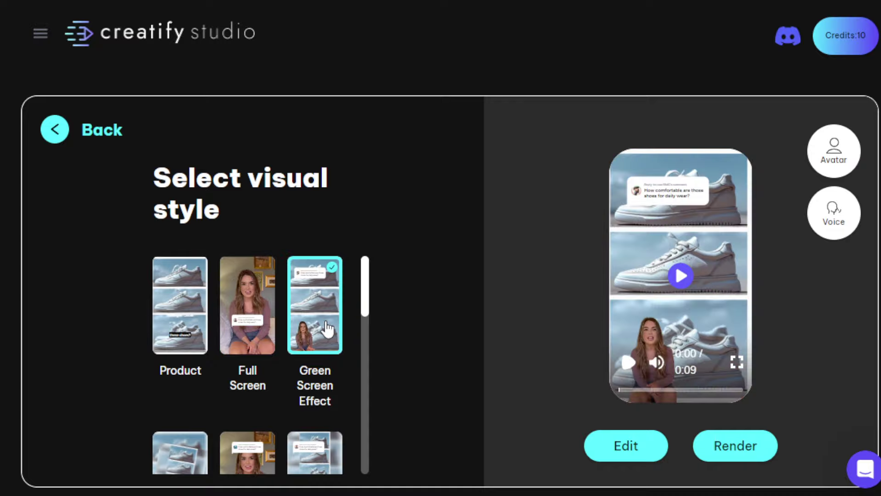
left_click(176, 456)
left_click(243, 465)
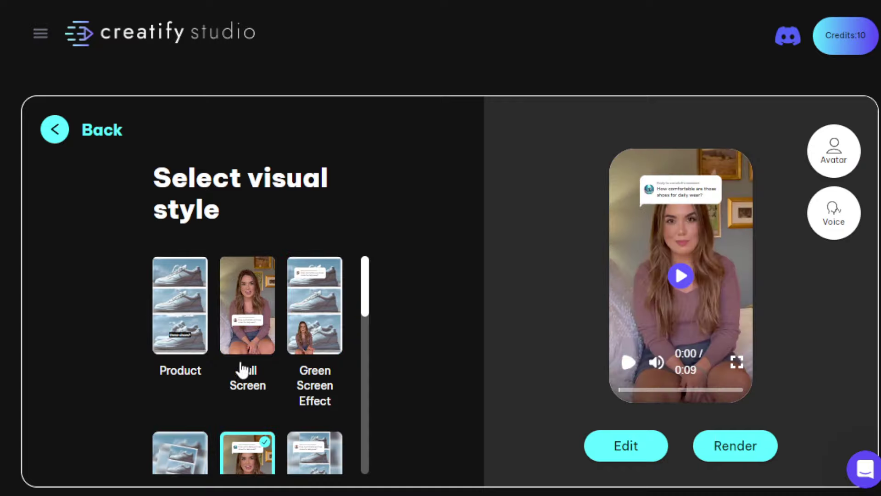
left_click(203, 325)
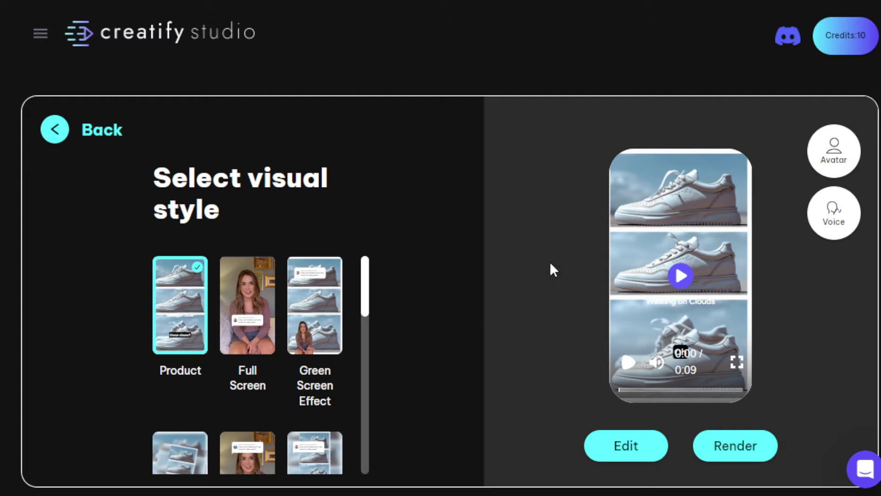
mouse_move(678, 325)
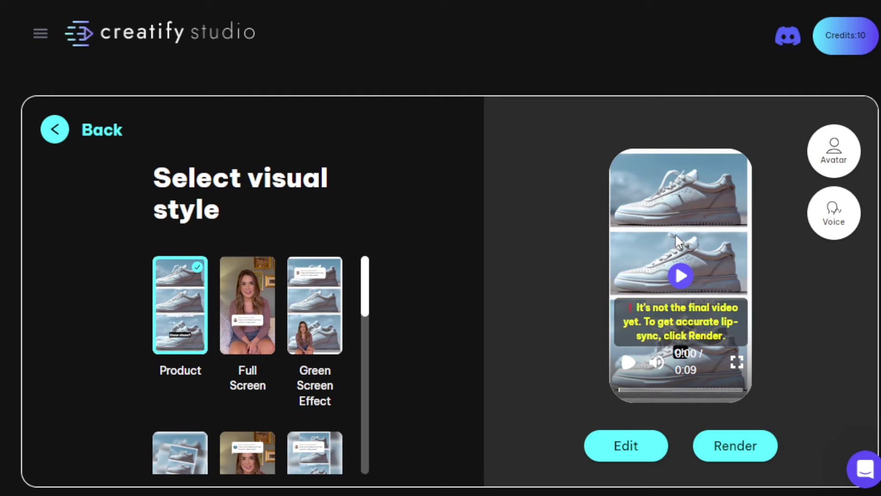
Open the Product-style video in the editor and look through its three text overlays, ending on "Walking on Clouds"
left_click(622, 456)
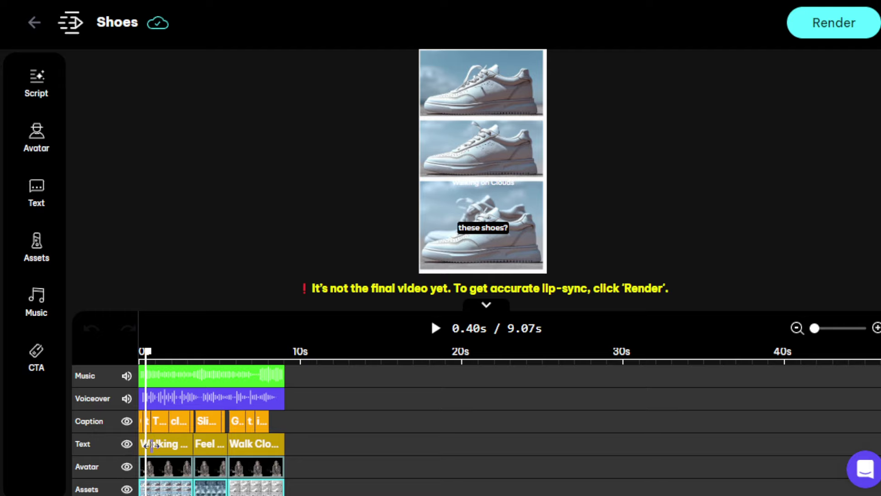
left_click(177, 448)
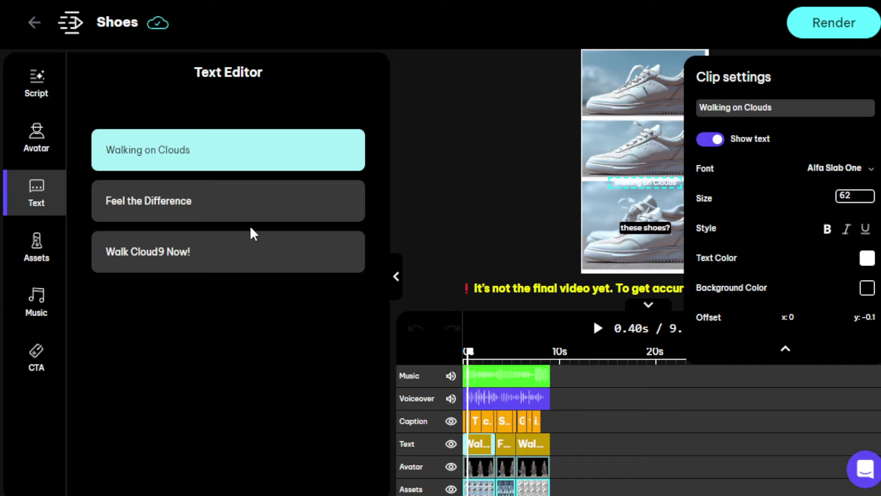
left_click(260, 214)
left_click(268, 261)
left_click(273, 161)
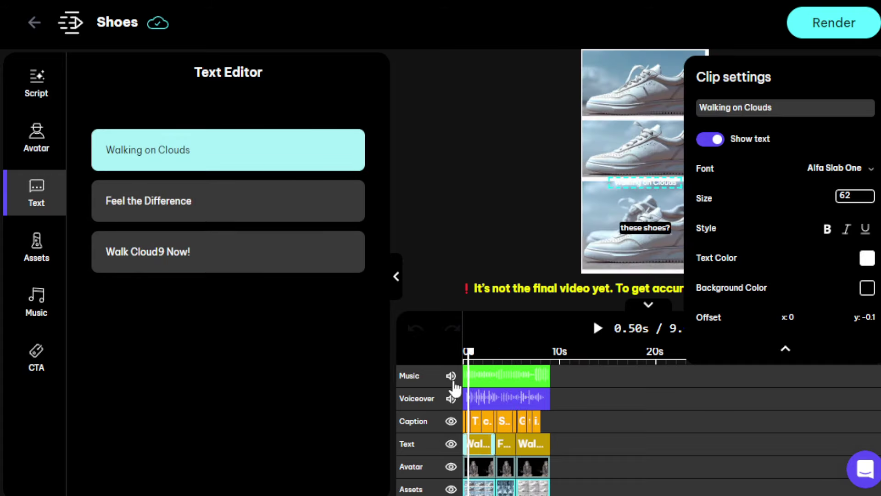
Mute the music track and check the voiceover's script and caption settings
left_click(487, 378)
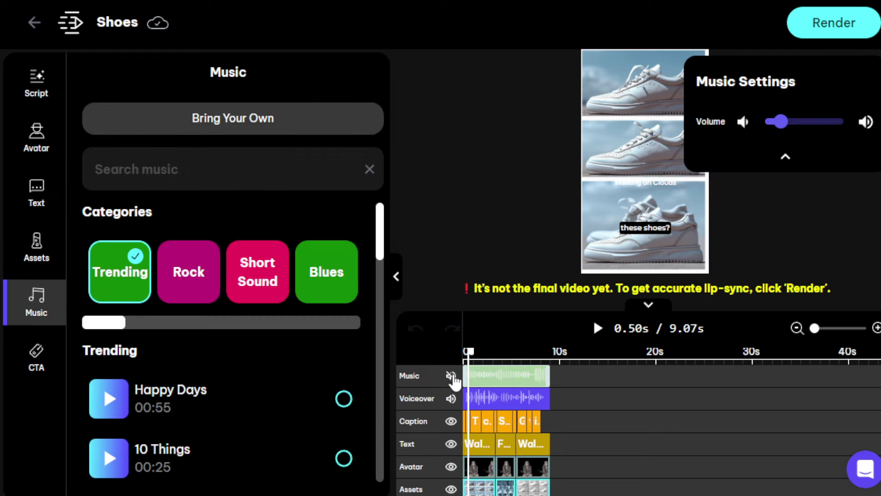
left_click(451, 376)
left_click(495, 399)
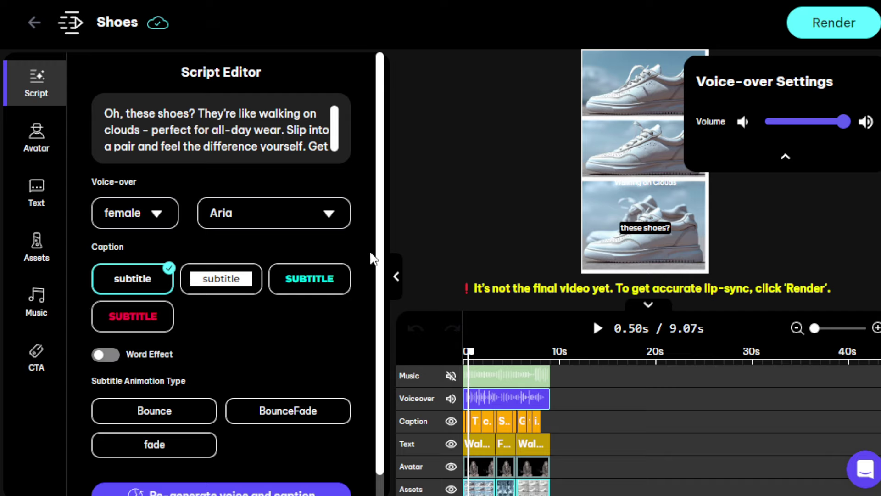
left_click(396, 276)
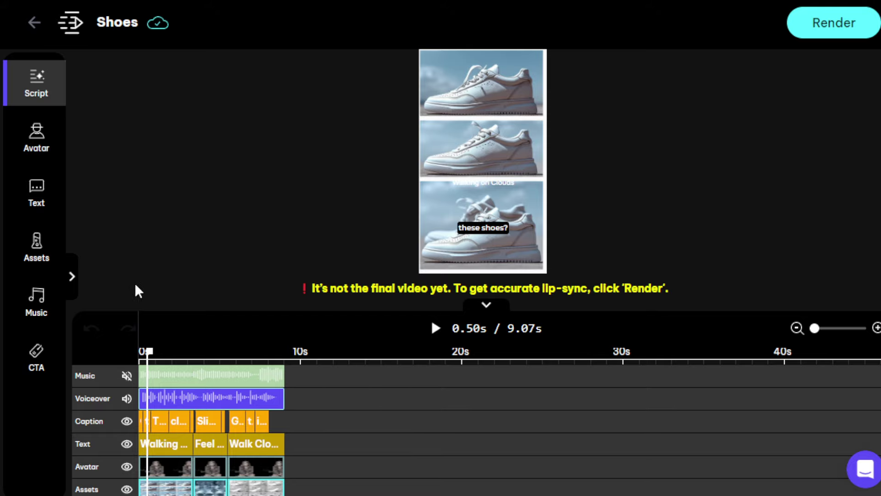
Enlarge the video preview and inspect the media settings of the first sneaker image
left_click(486, 306)
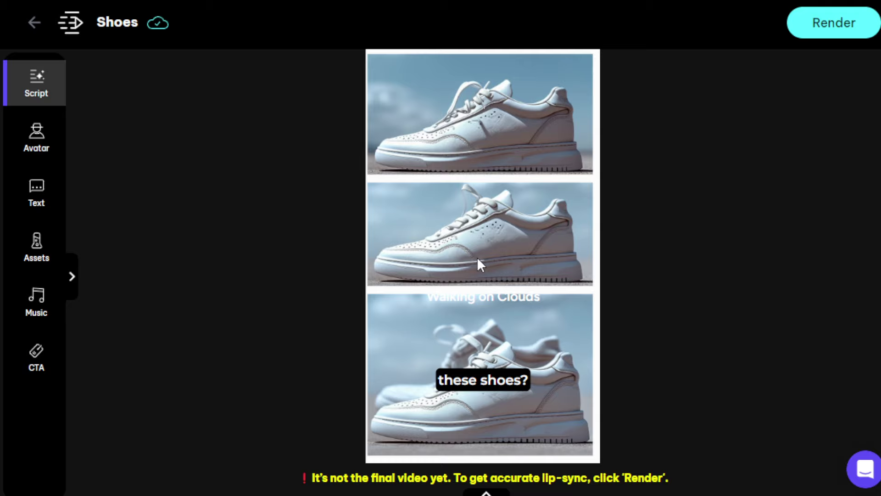
left_click(484, 288)
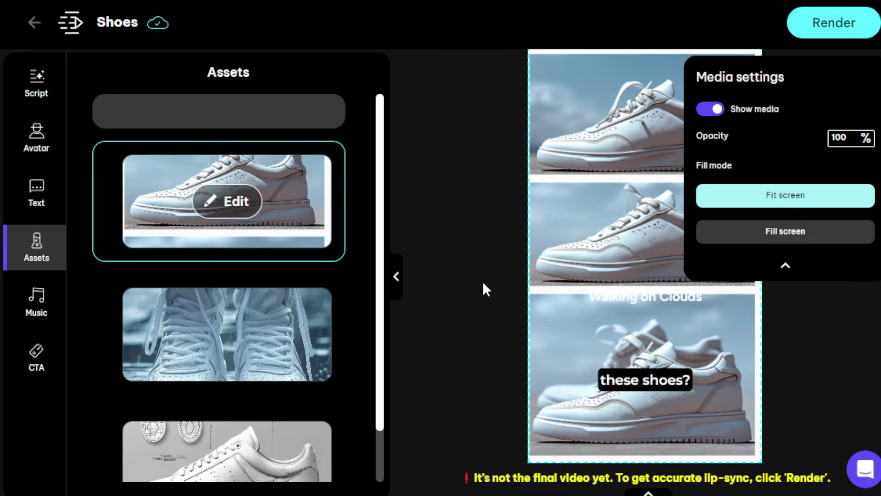
left_click(397, 277)
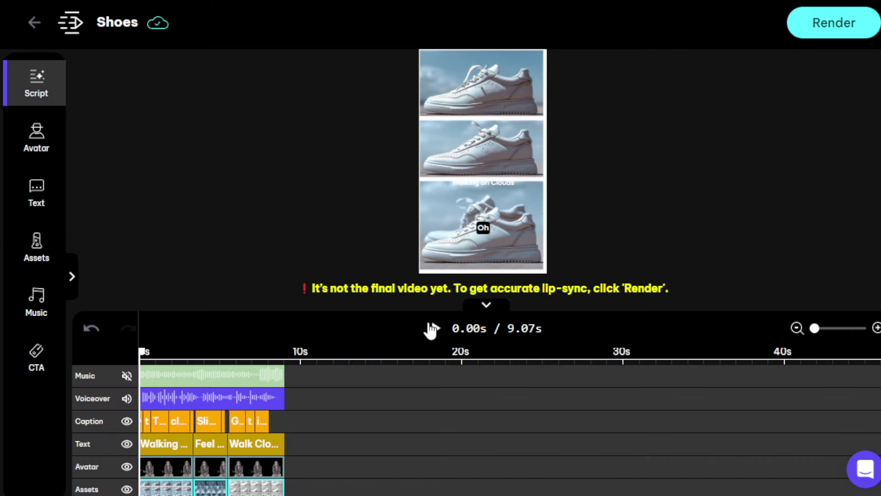
Play the draft video in the editor and return to the visual style selection
left_click(432, 328)
key("space")
left_click(34, 24)
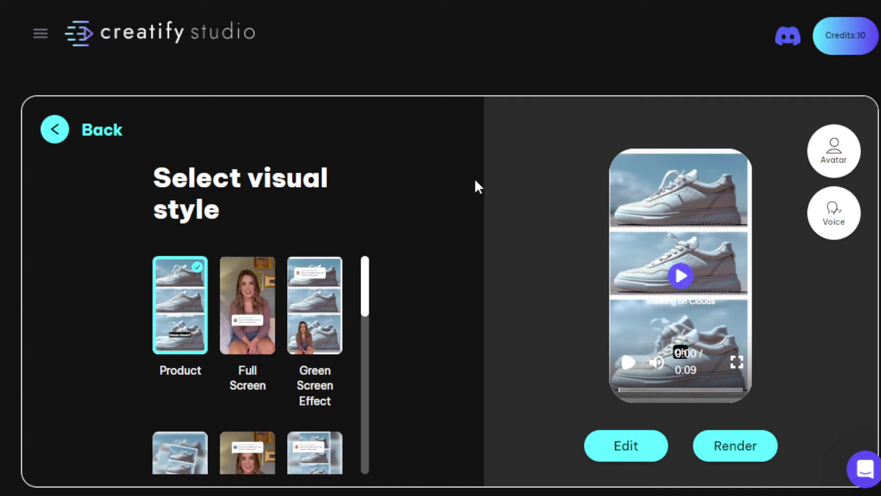
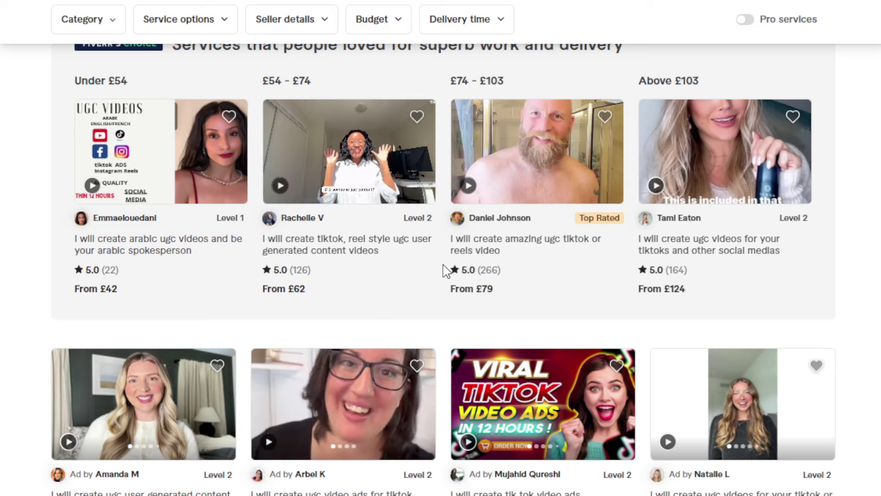
Browse the Fiverr listings of UGC video ad creators and compare their starting prices
scroll(445, 270, "down", 2)
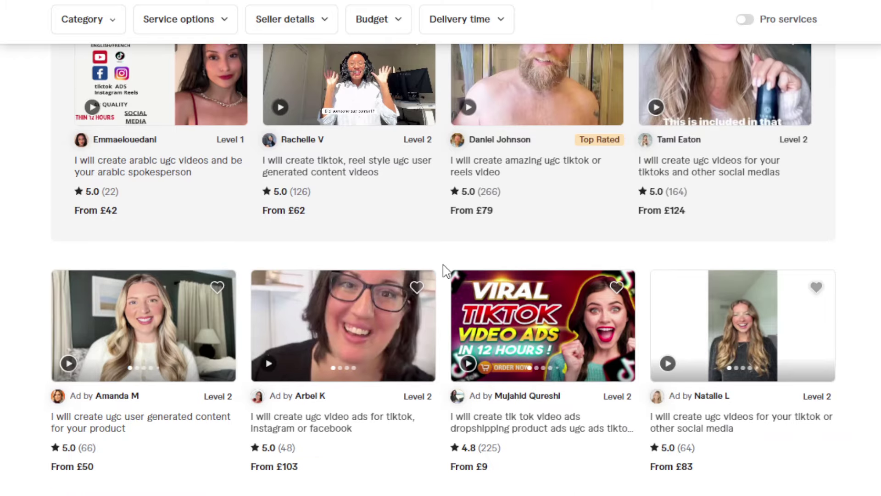
scroll(445, 273, "down", 2)
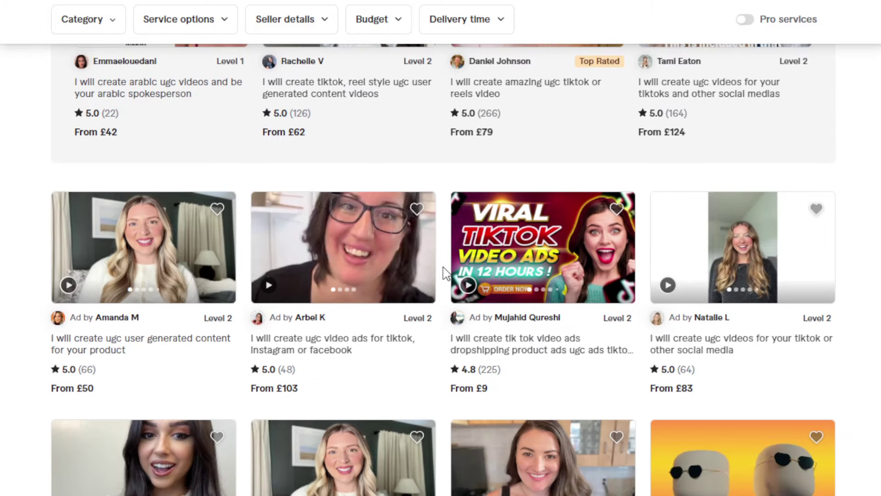
Look through more UGC video gigs on Fiverr, checking seller levels, ratings and starting prices, and return to the Fiverr's Choice services
scroll(445, 273, "down", 2)
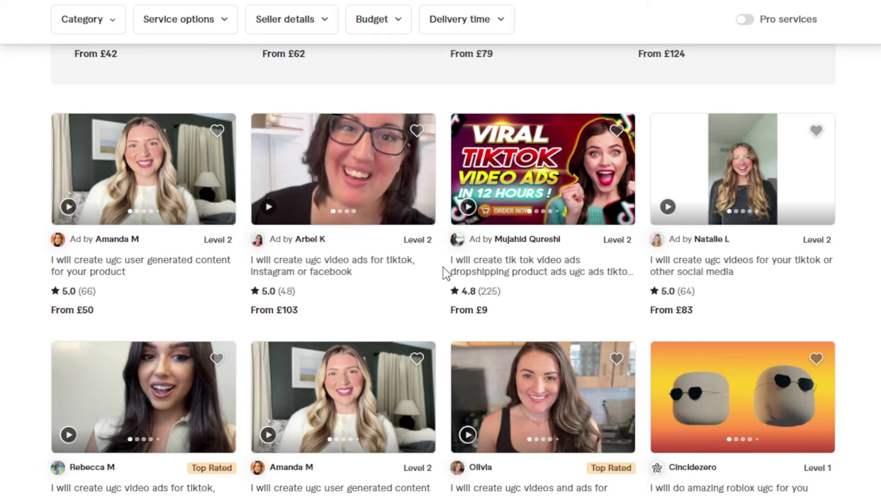
scroll(445, 273, "down", 2)
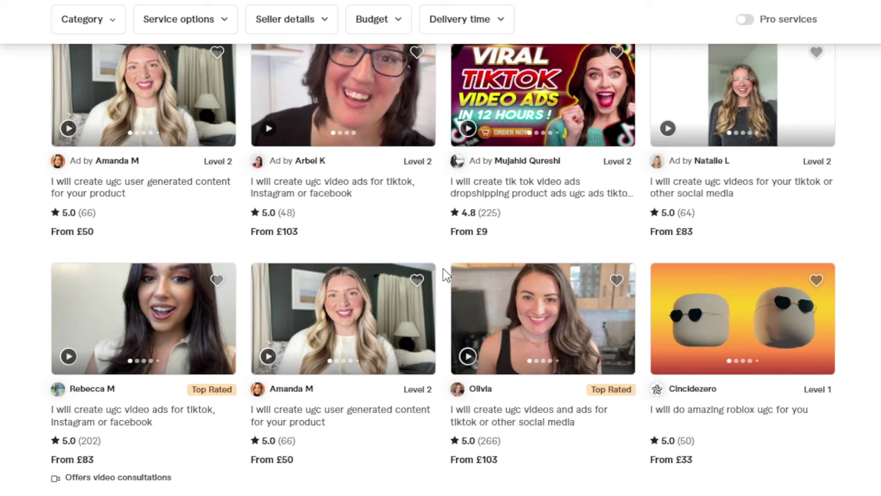
scroll(446, 274, "down", 2)
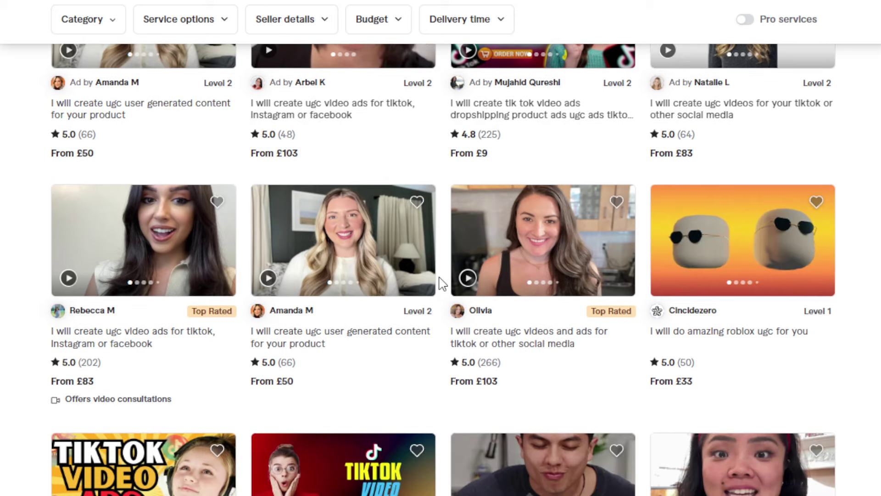
scroll(443, 283, "down", 2)
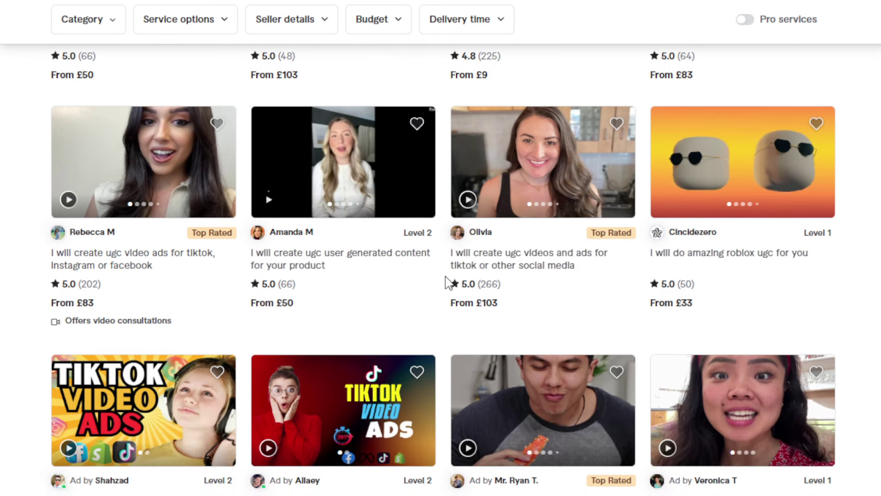
scroll(446, 282, "down", 2)
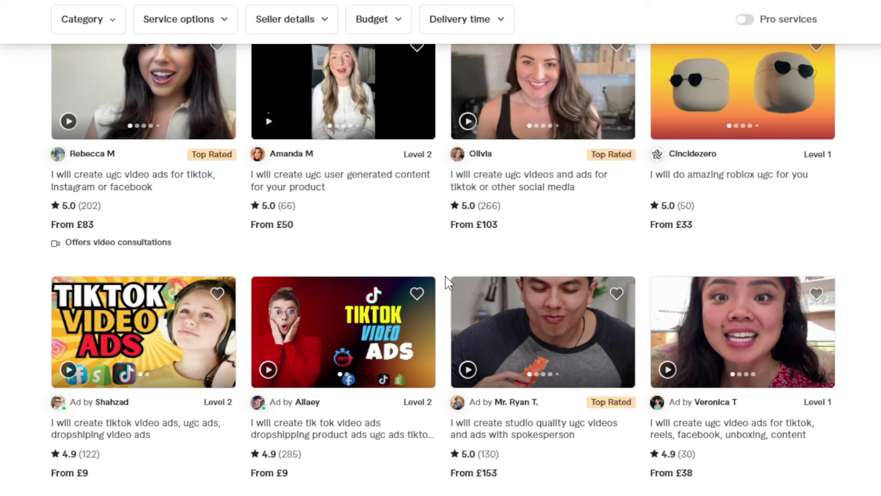
scroll(447, 284, "down", 6)
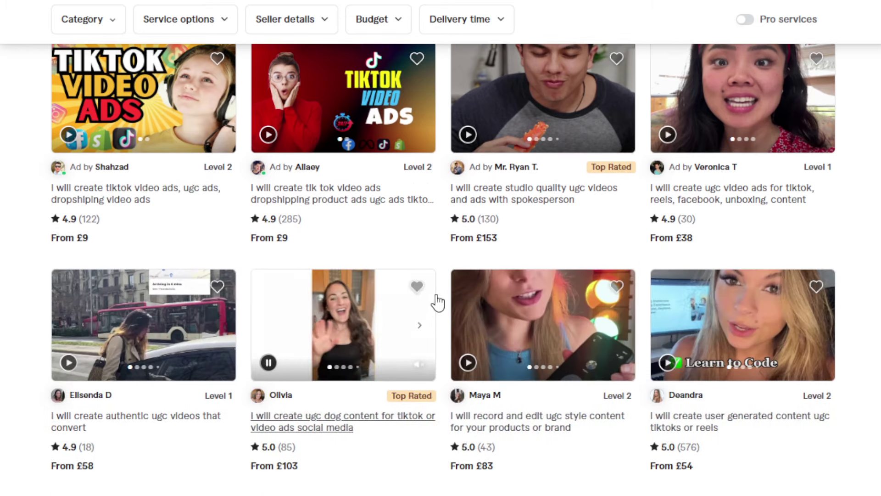
scroll(440, 282, "up", 6)
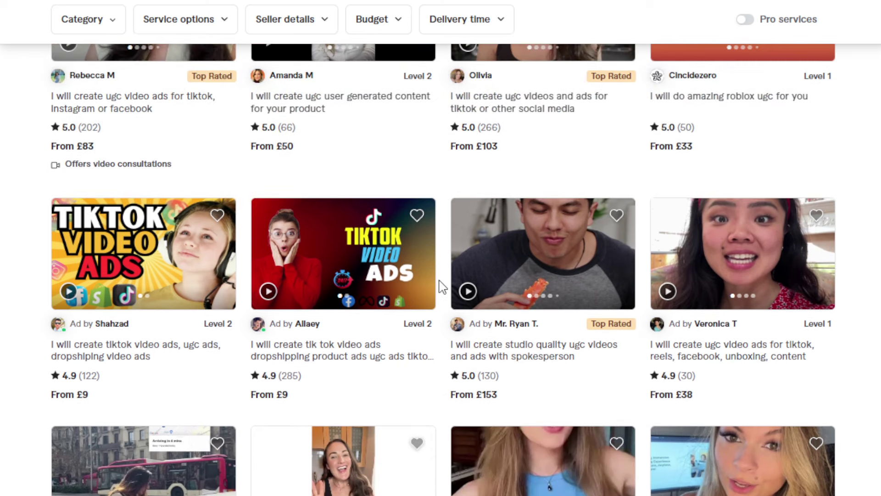
scroll(442, 285, "up", 12)
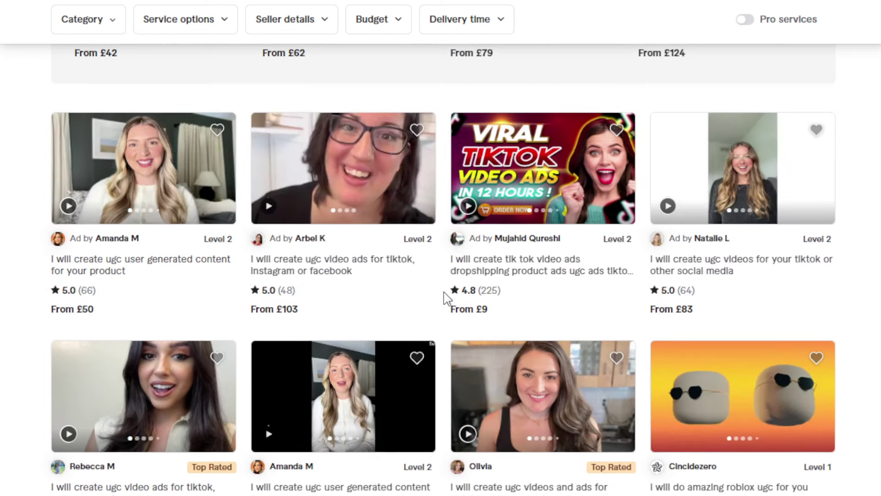
scroll(447, 311, "up", 4)
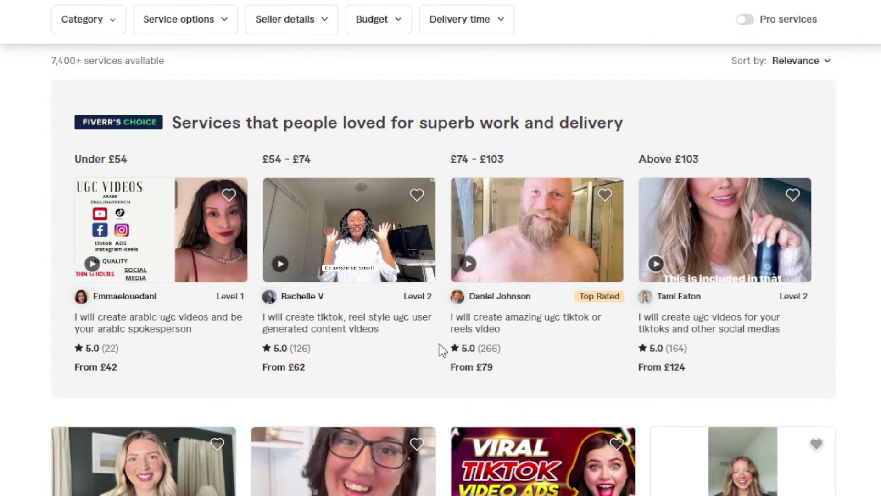
scroll(440, 349, "up", 2)
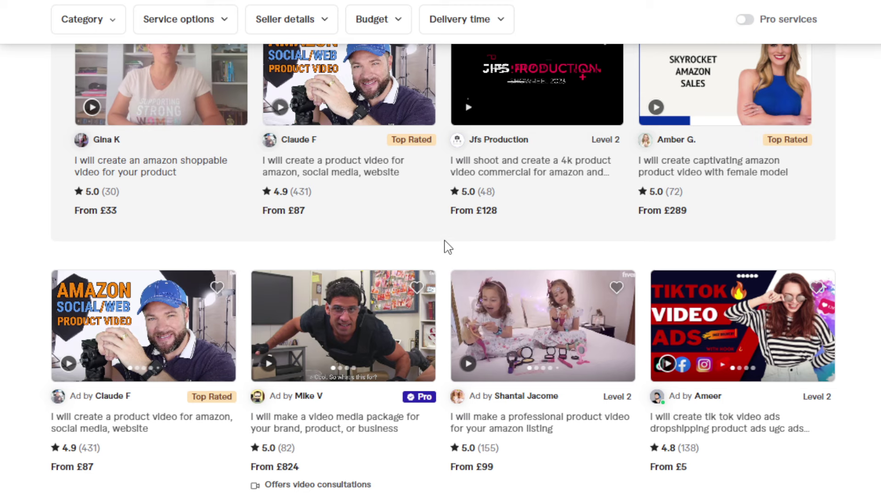
Examine the Fiverr product video services and compare ratings and starting prices across the Fiverr's Choice and regular listings
scroll(447, 246, "down", 2)
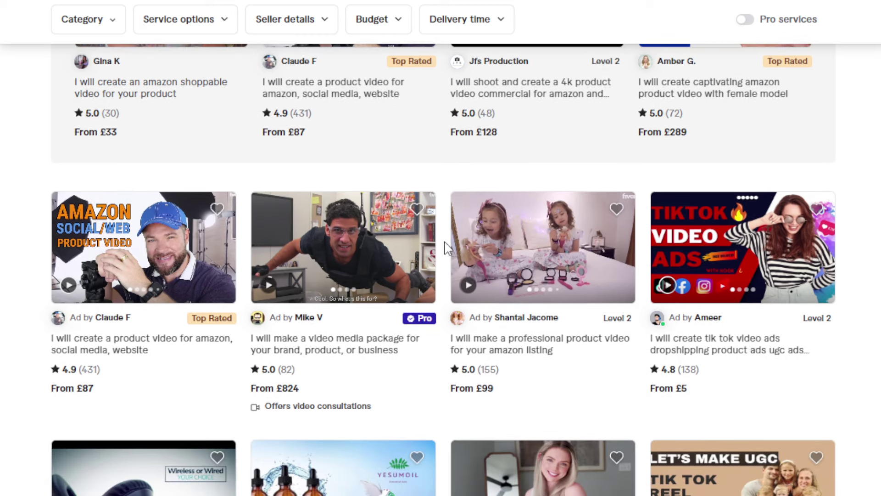
scroll(447, 249, "down", 2)
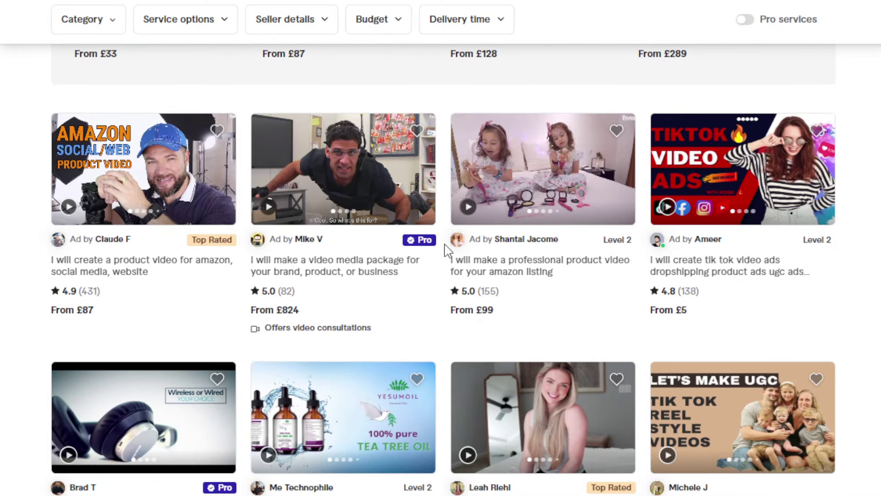
scroll(448, 250, "down", 2)
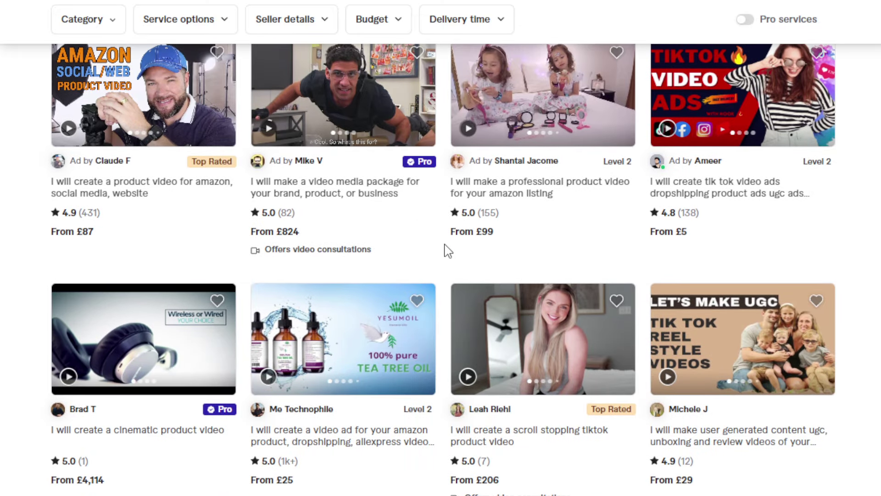
scroll(448, 250, "down", 4)
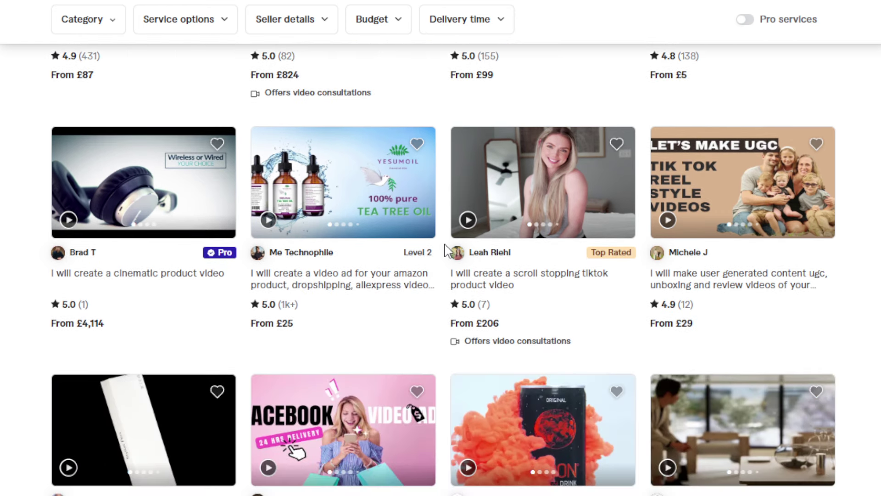
scroll(446, 250, "down", 4)
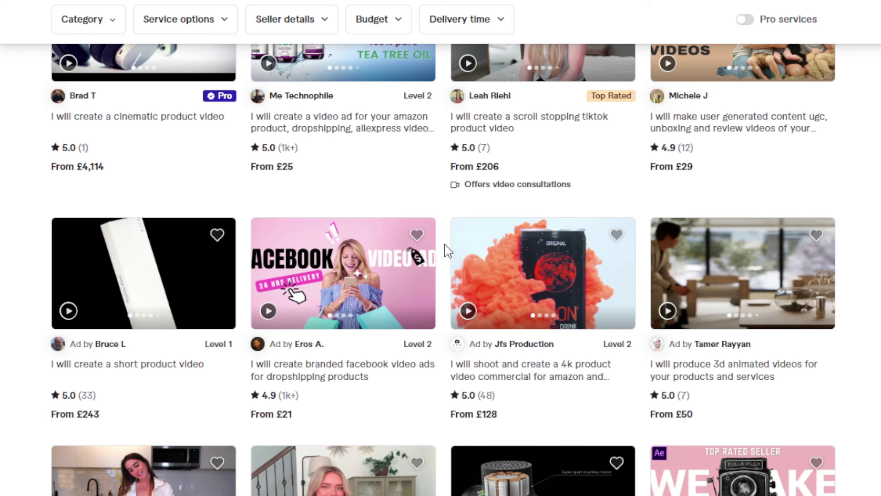
scroll(446, 250, "up", 12)
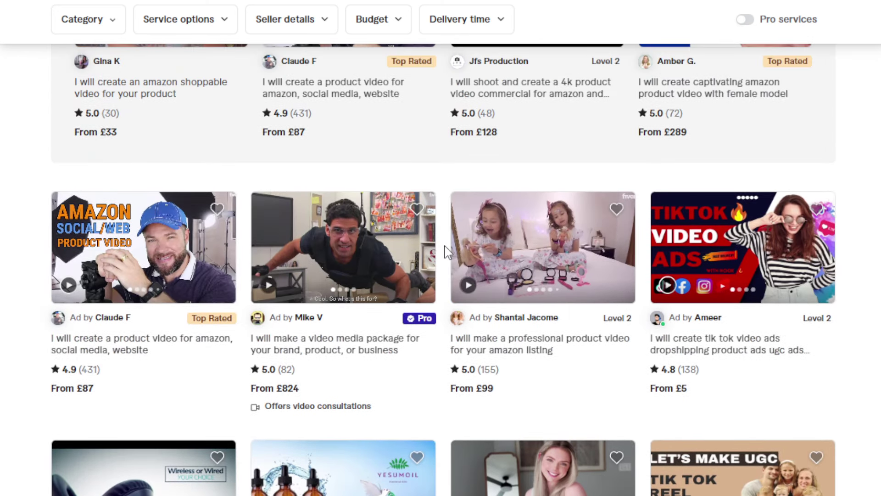
scroll(447, 251, "up", 2)
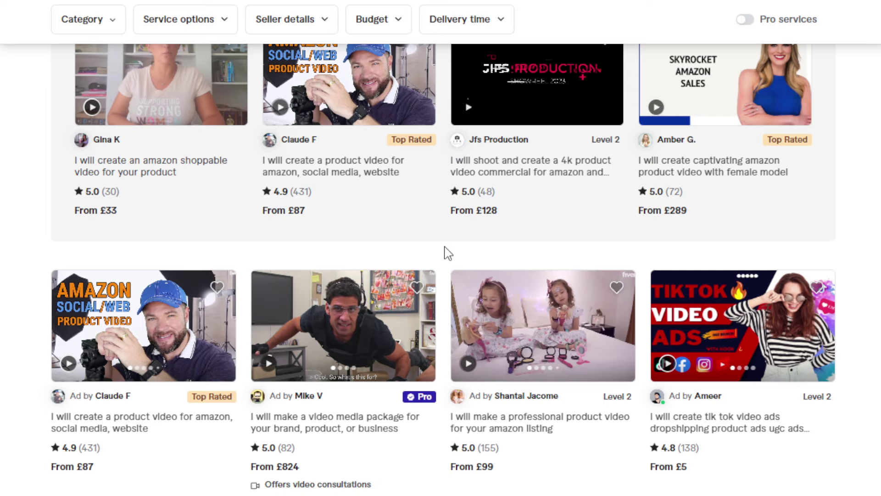
scroll(447, 253, "up", 2)
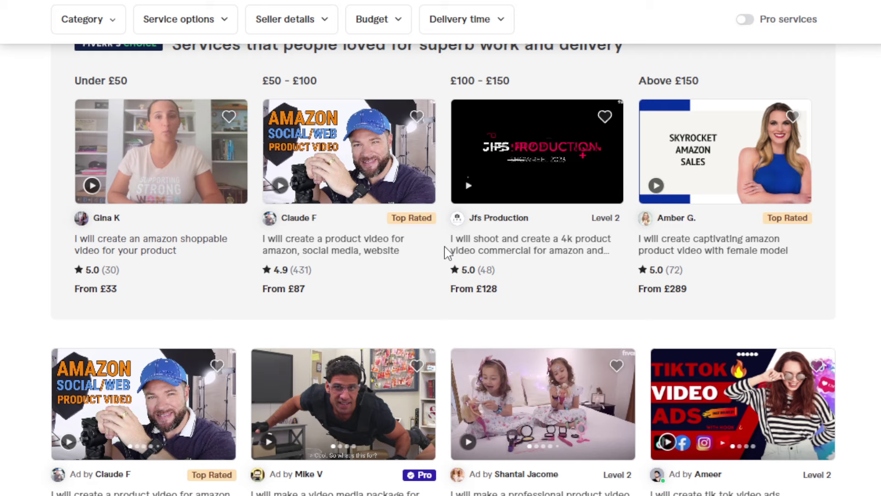
scroll(447, 253, "down", 5)
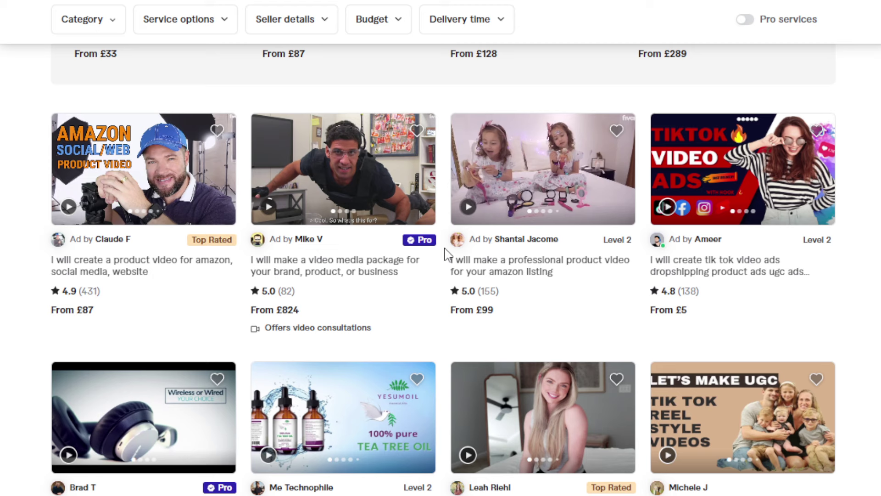
scroll(447, 254, "down", 2)
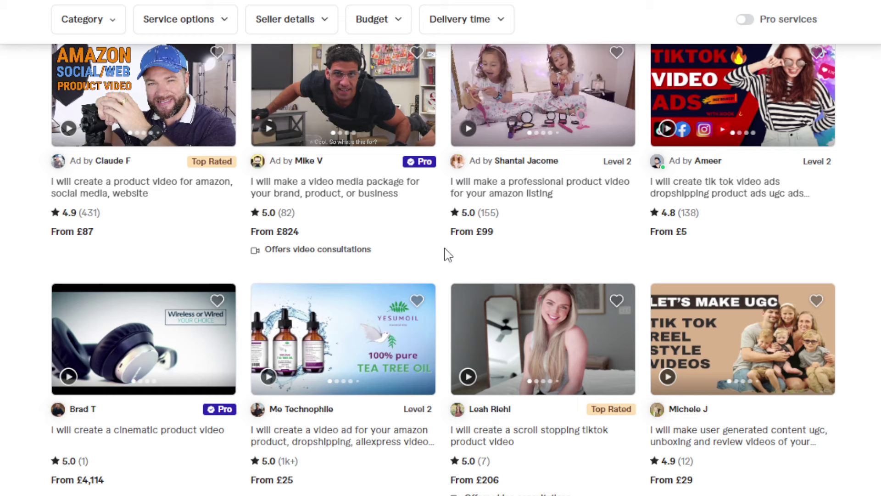
scroll(448, 255, "down", 3)
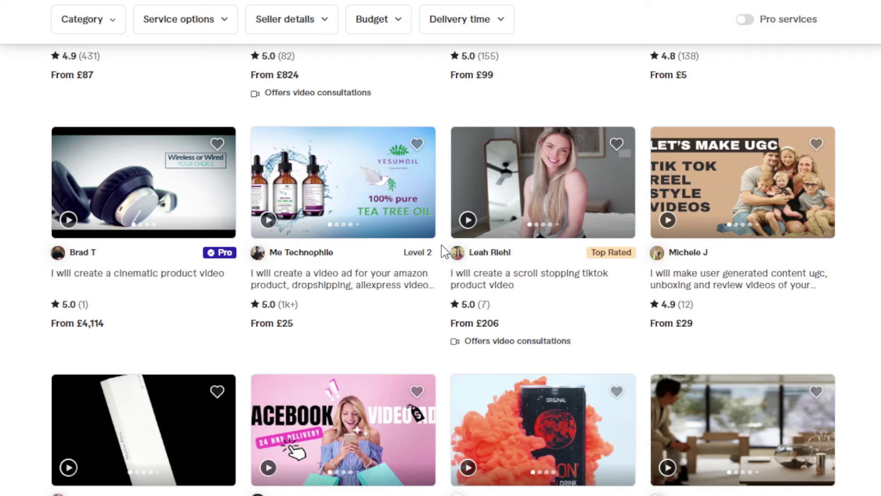
scroll(443, 252, "down", 2)
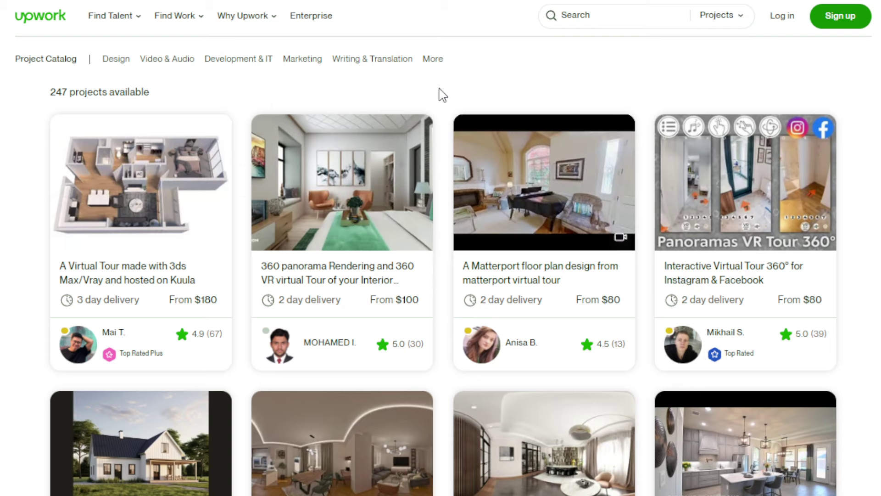
Switch to Upwork and examine the 360 virtual tour projects in the Project Catalog, comparing delivery times, ratings and starting prices
scroll(439, 89, "down", 2)
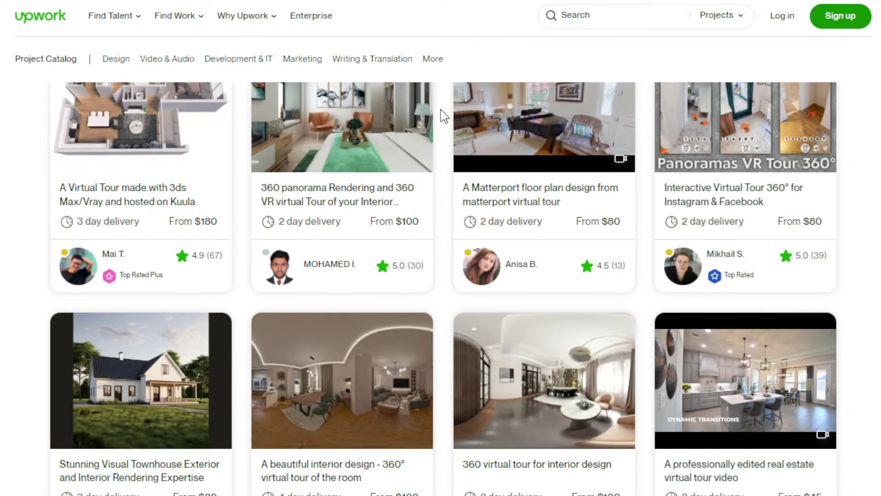
scroll(444, 116, "down", 2)
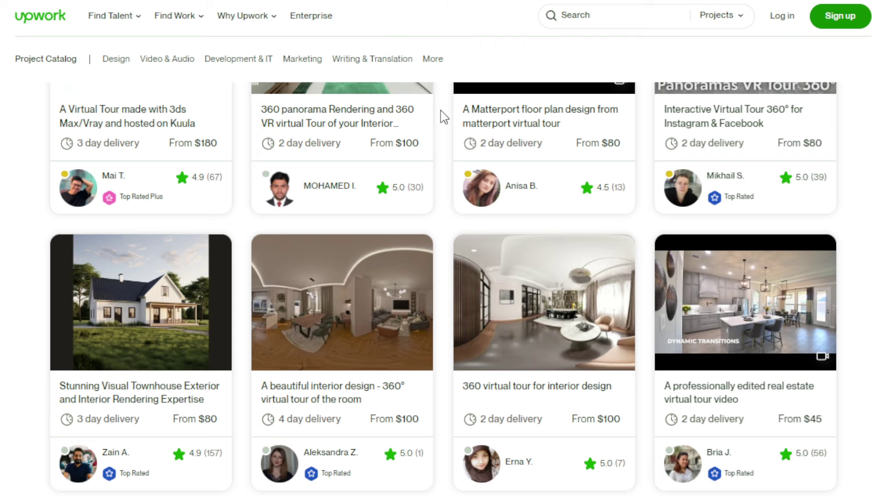
scroll(443, 116, "down", 2)
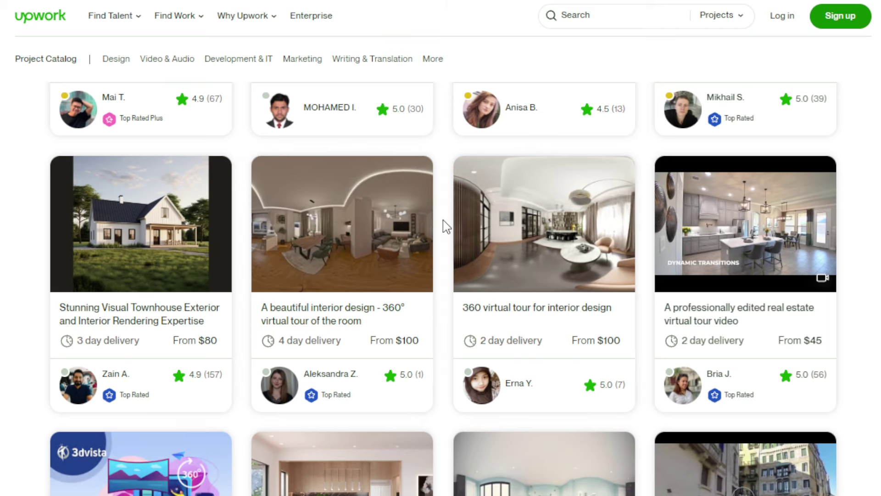
scroll(446, 226, "down", 5)
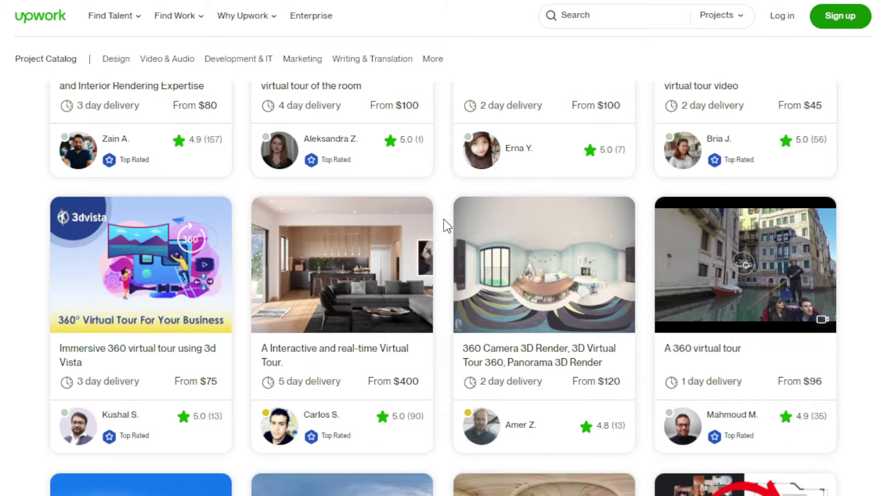
scroll(445, 225, "down", 2)
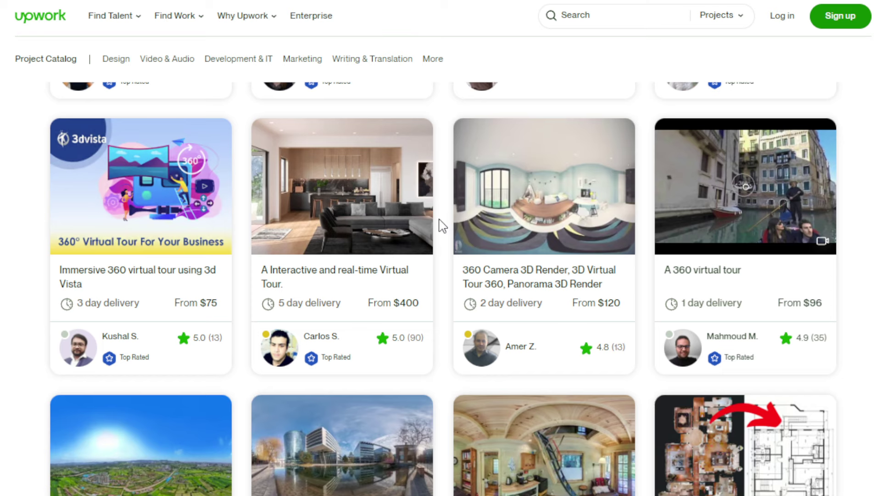
scroll(442, 225, "down", 2)
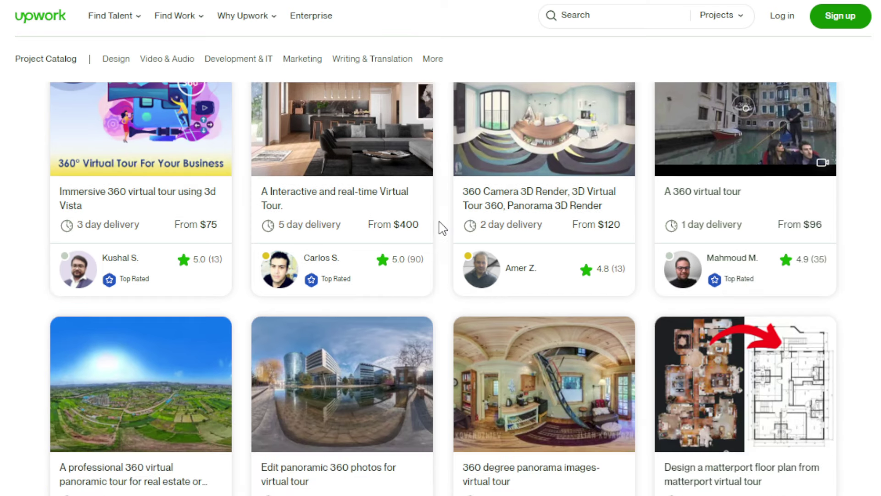
scroll(442, 227, "up", 10)
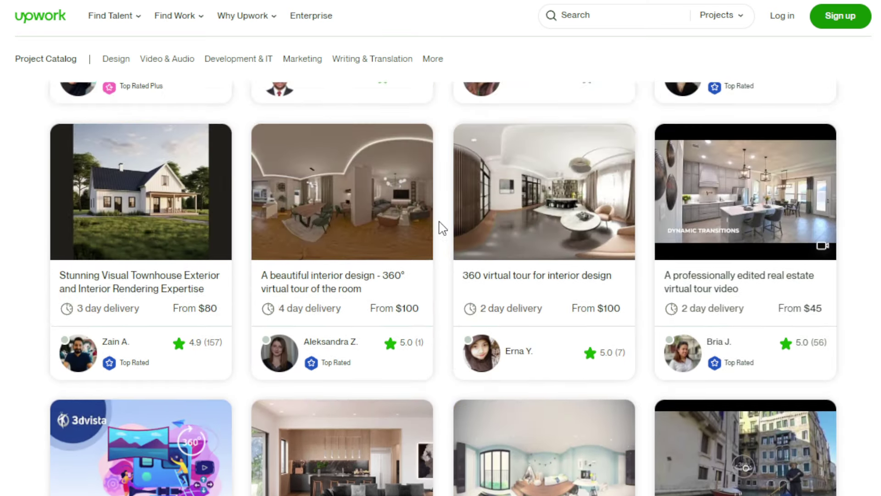
scroll(442, 228, "up", 5)
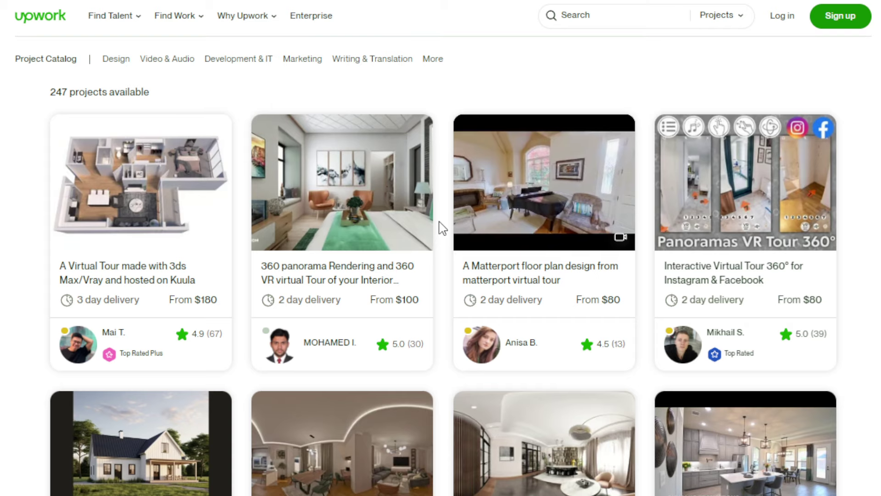
scroll(441, 227, "down", 3)
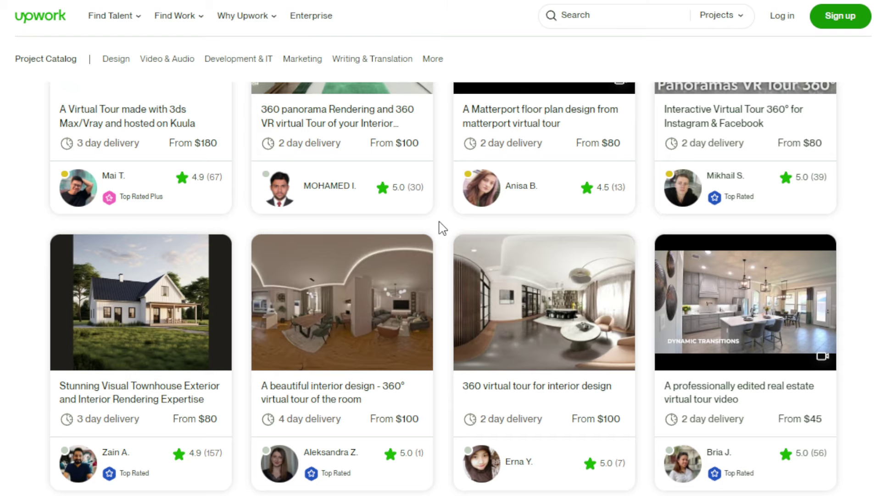
scroll(441, 229, "down", 2)
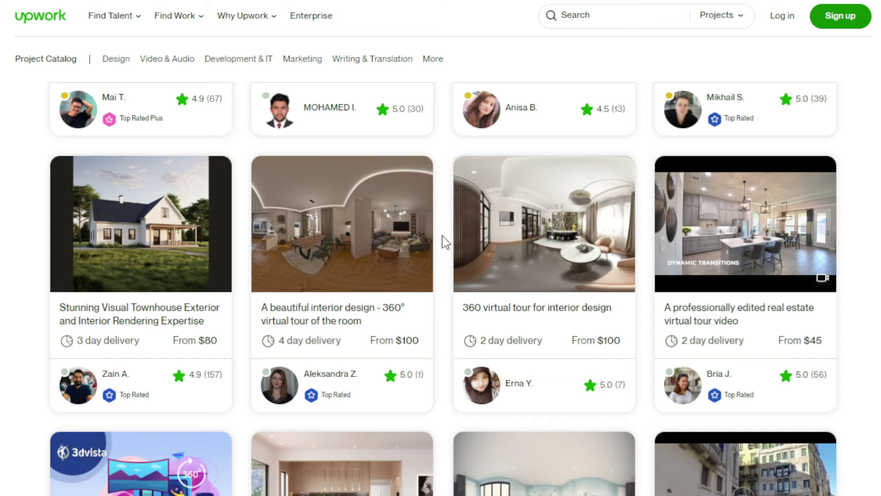
scroll(444, 242, "down", 10)
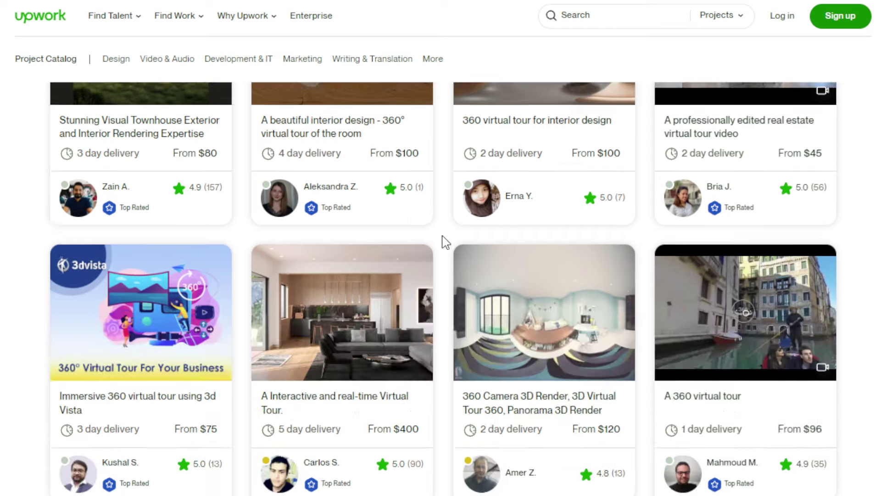
scroll(447, 262, "down", 8)
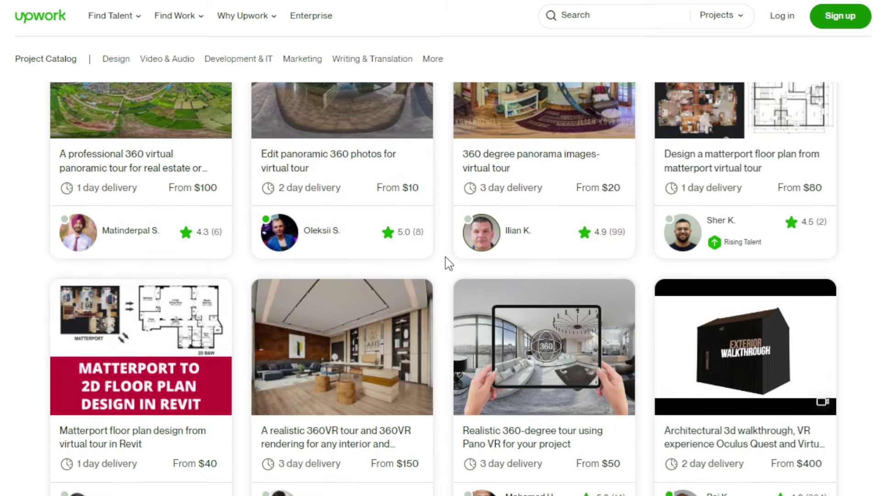